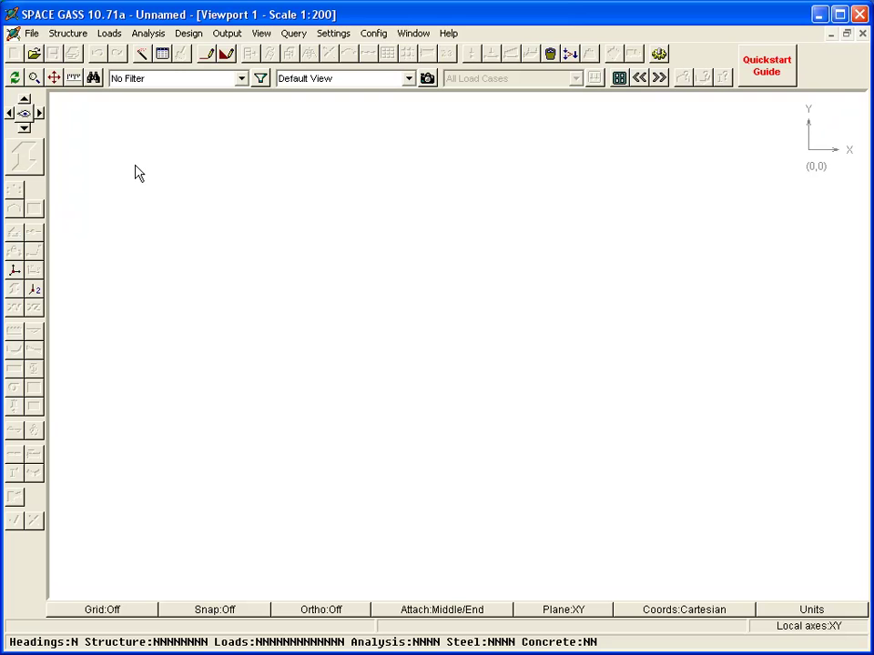
Open the Structure Wizard's gallery of ready-made structure templates for the empty model
click(144, 54)
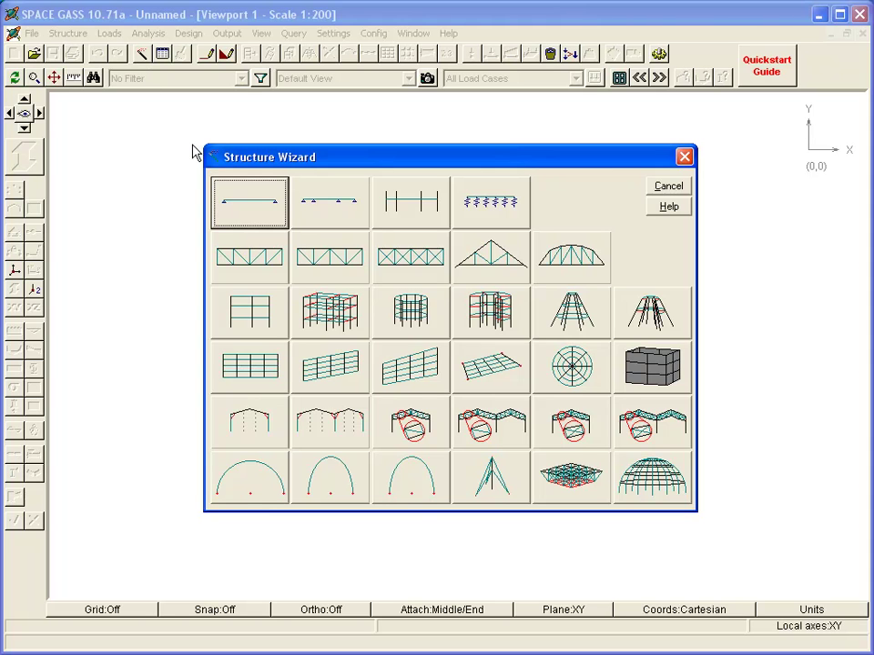
Choose the 3D Multi-Storey Frame template and enter spans of 5, 4 and 3 m
click(330, 307)
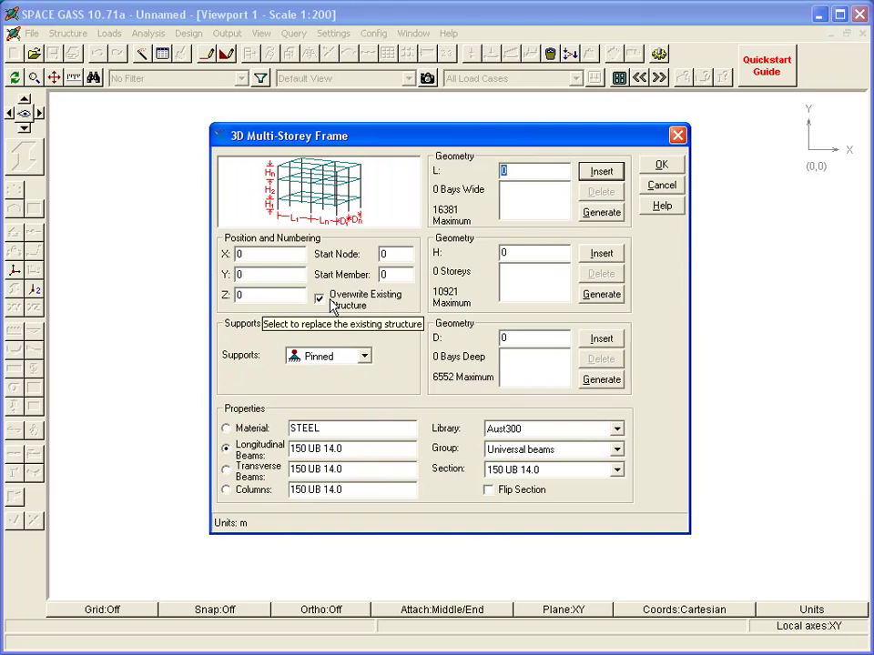
text(5)
key(Return)
text(4)
key(Return)
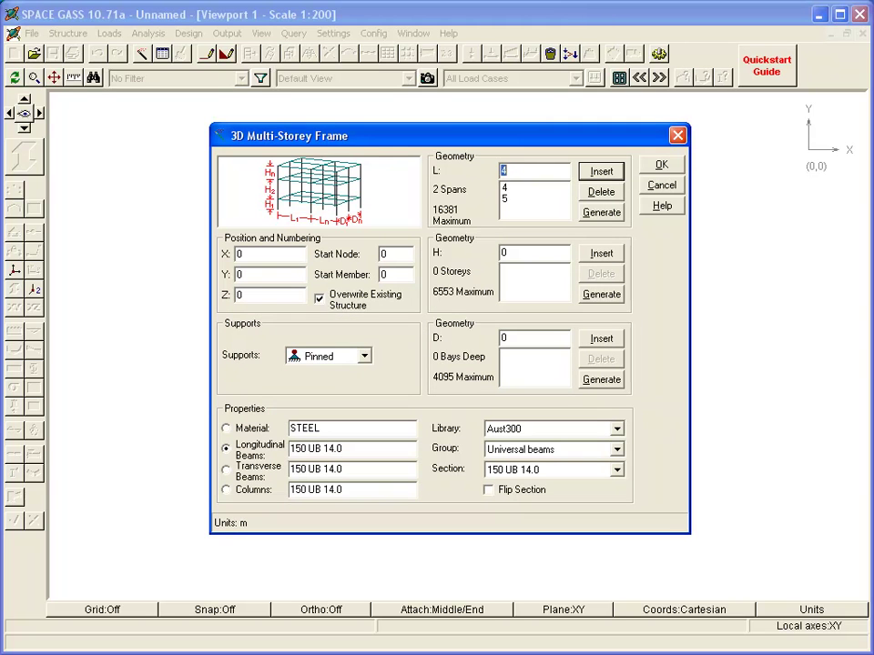
text(3)
key(Return)
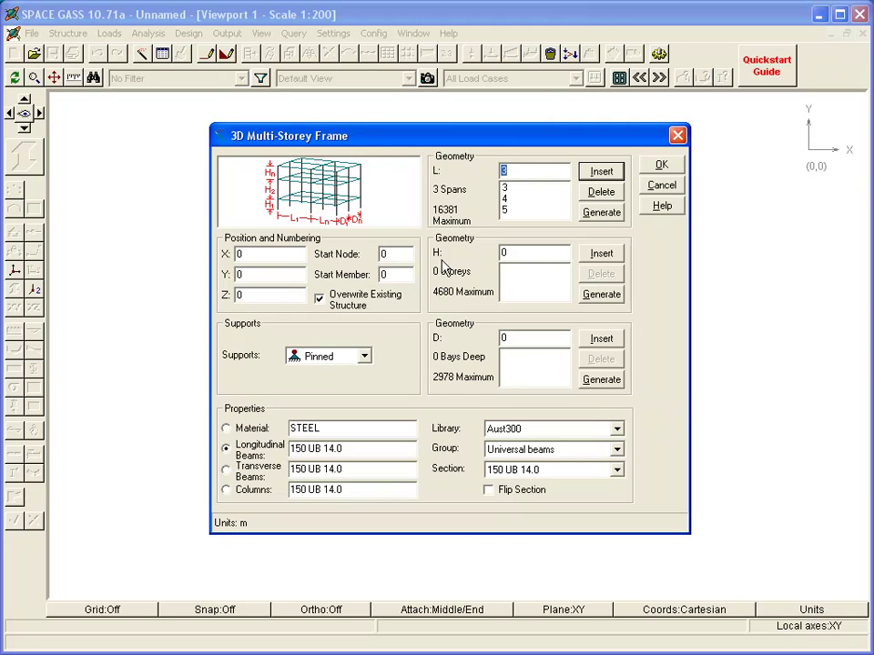
Set three 3.5 m storey heights and a 4 m bay depth, then generate the frame
click(522, 251)
text(3.5)
key(Return)
key(Return)
key(Return)
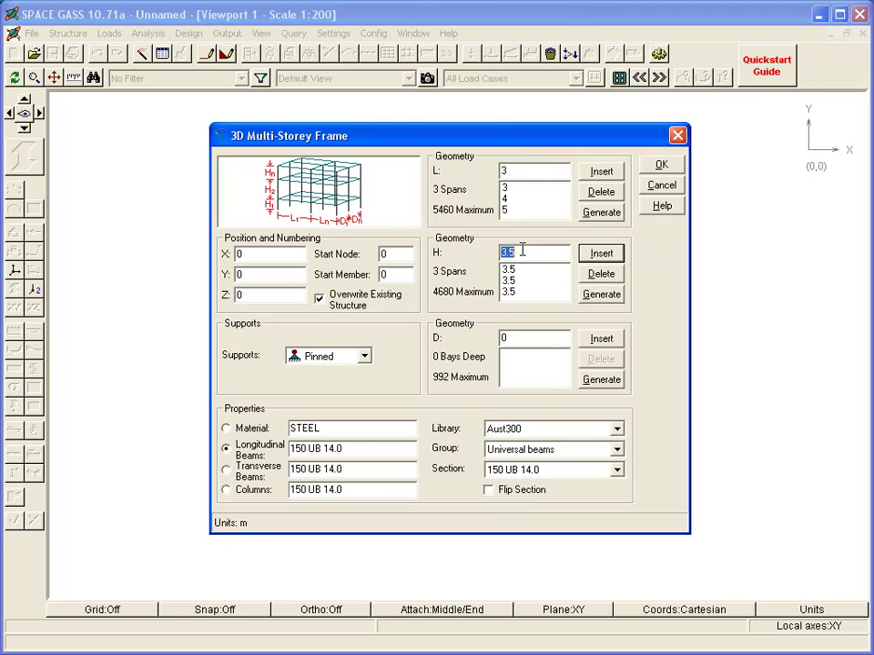
double_click(527, 338)
text(4)
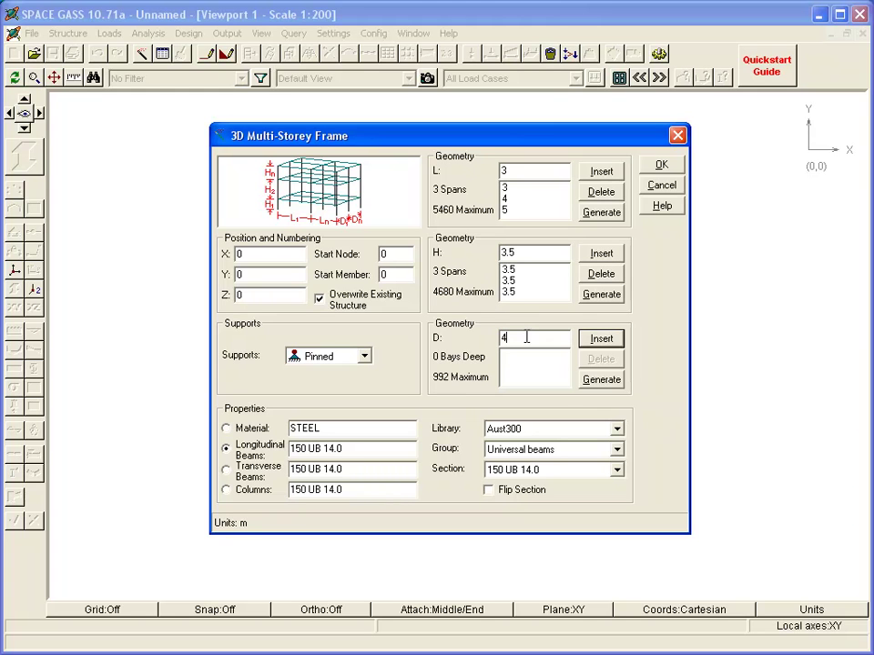
key(Return)
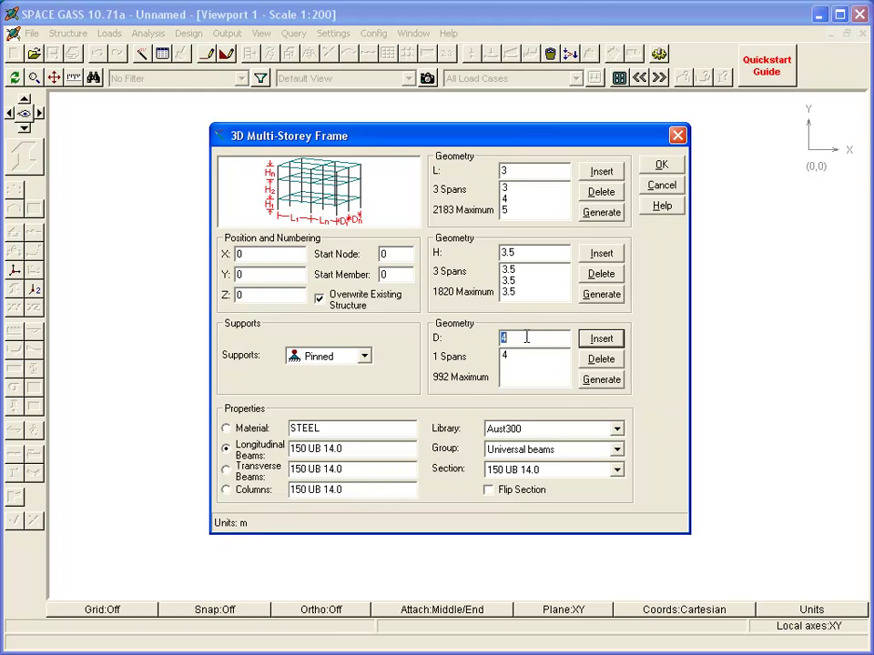
click(672, 168)
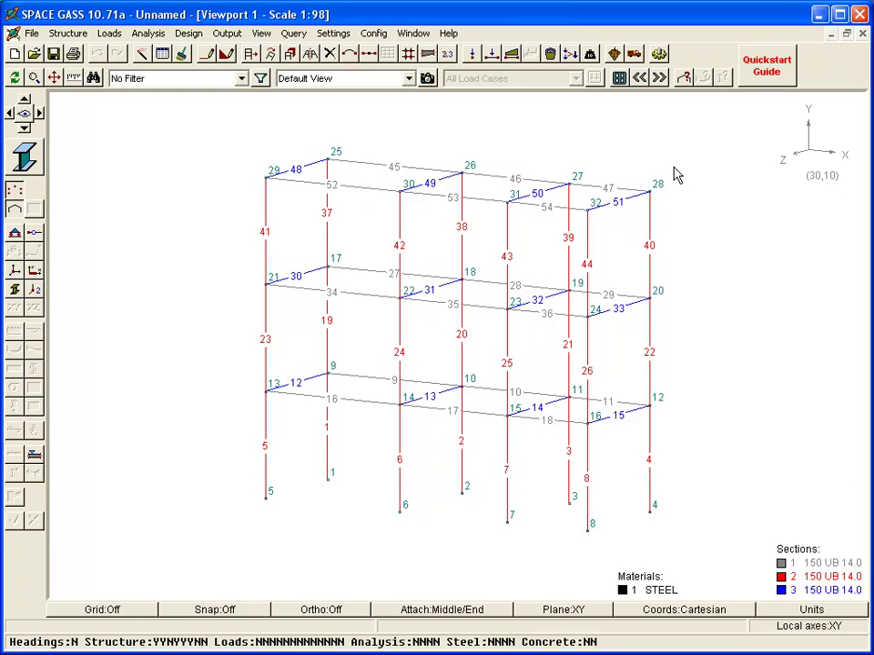
Move the rightmost bay's four roof nodes down from node 28 to node 20's level
click(676, 175)
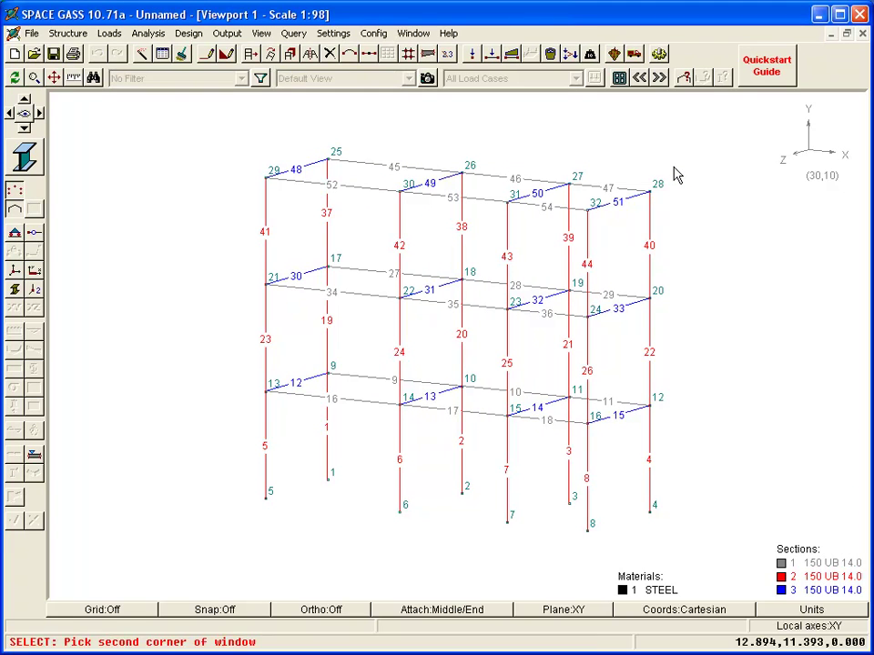
click(487, 232)
click(502, 233)
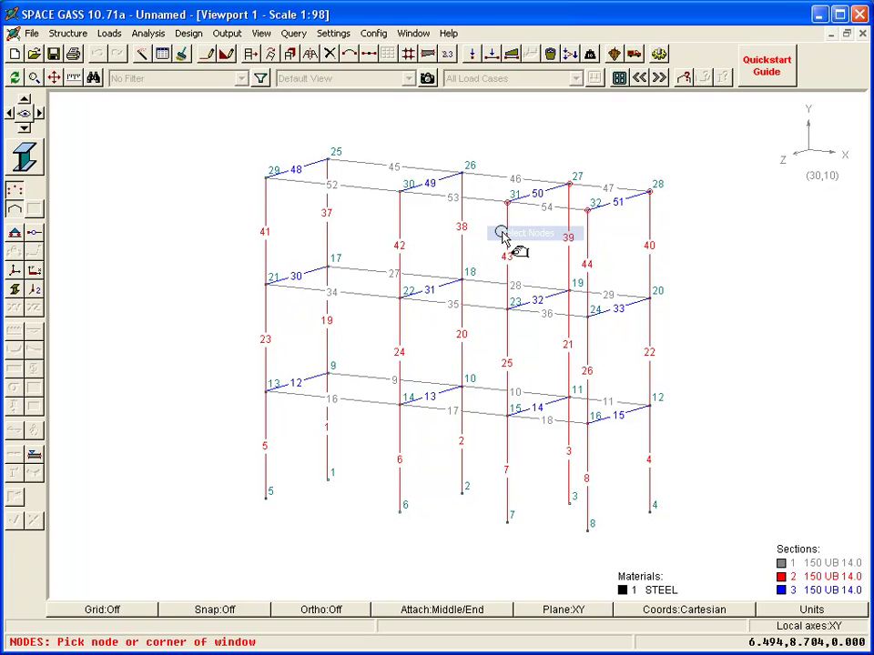
right_click(503, 235)
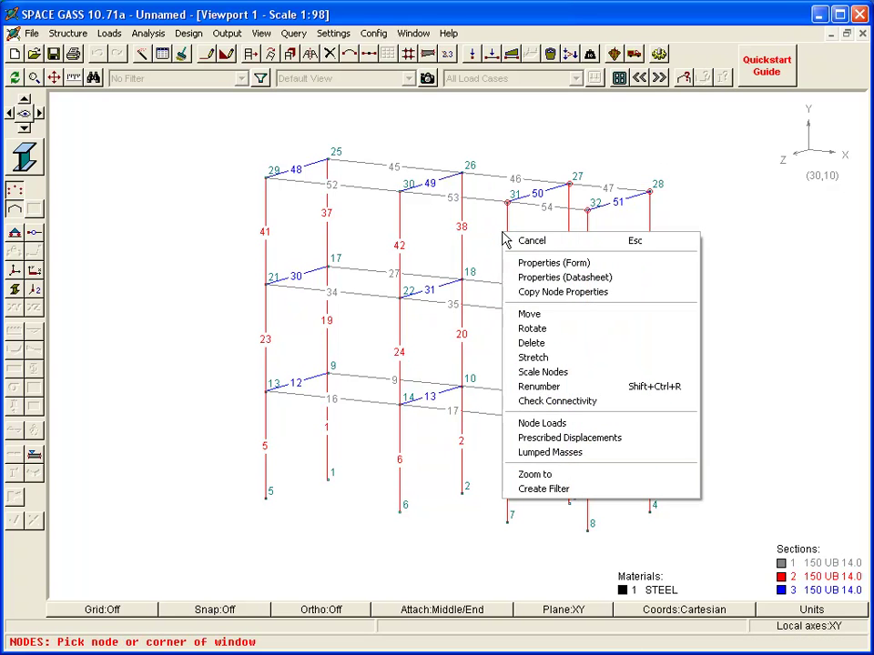
click(533, 316)
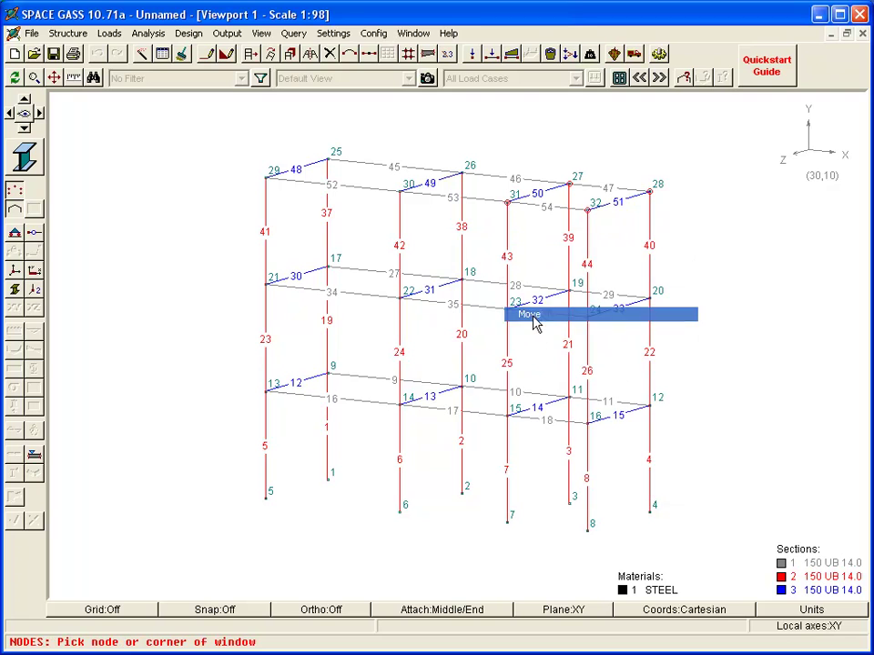
click(649, 192)
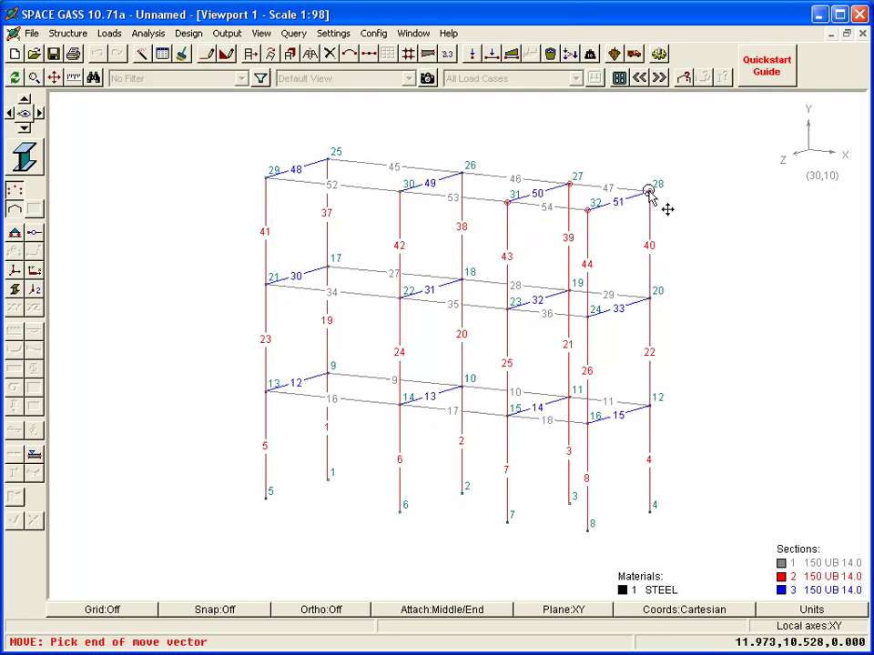
click(649, 298)
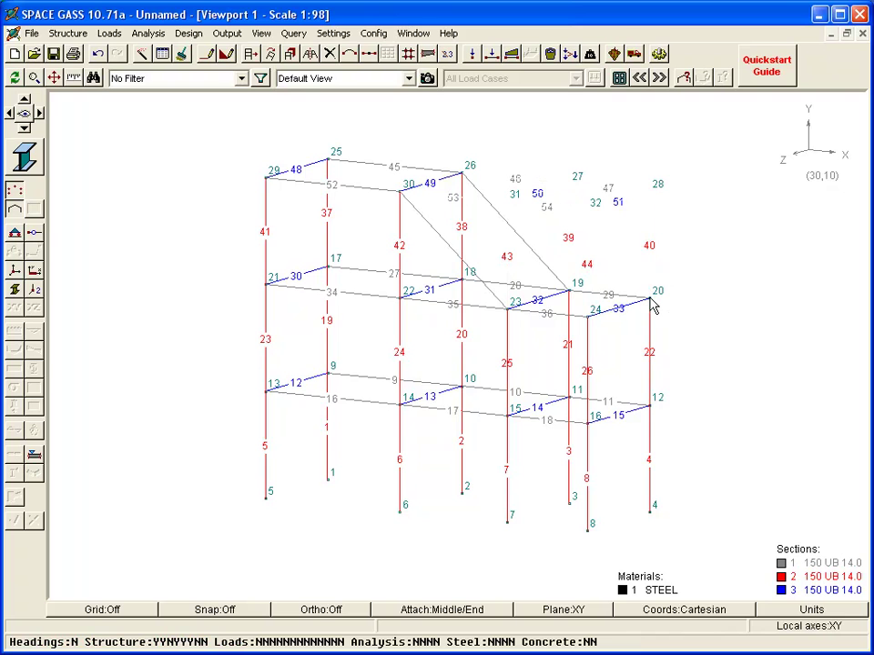
key(Left)
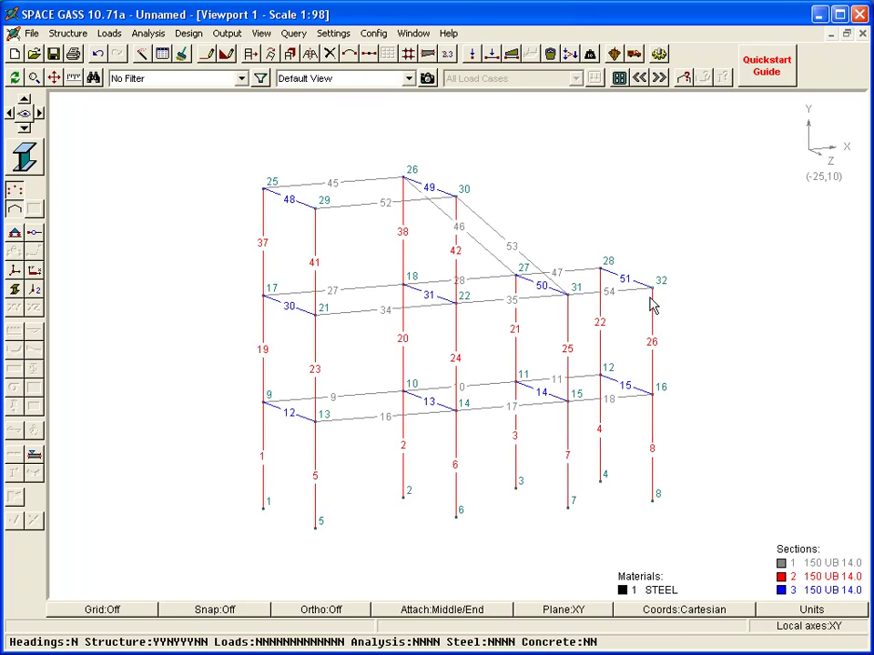
Draw diagonal brace chains 25-21-9-5 and 1-13-17-29 on the left end frame
click(205, 53)
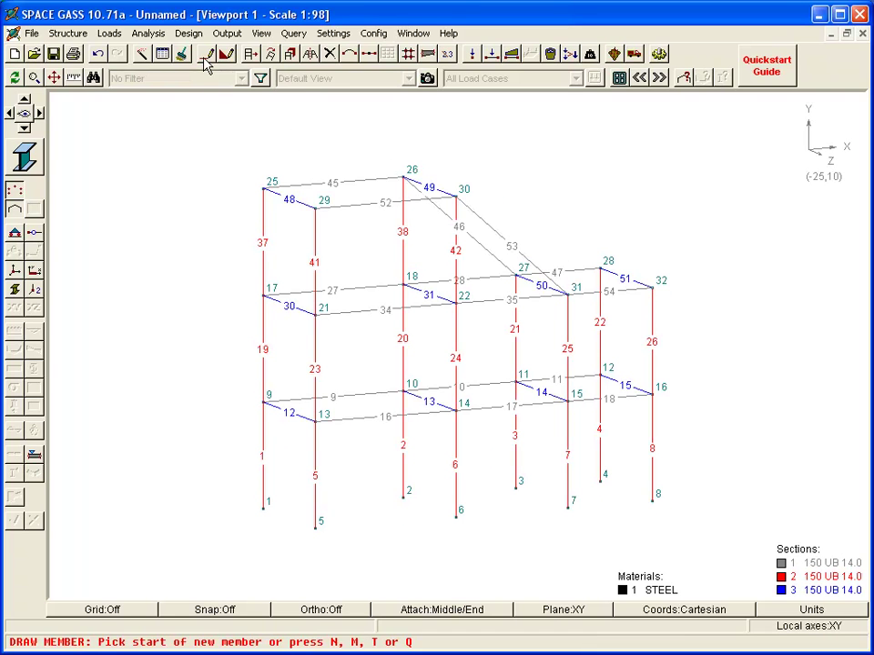
click(263, 188)
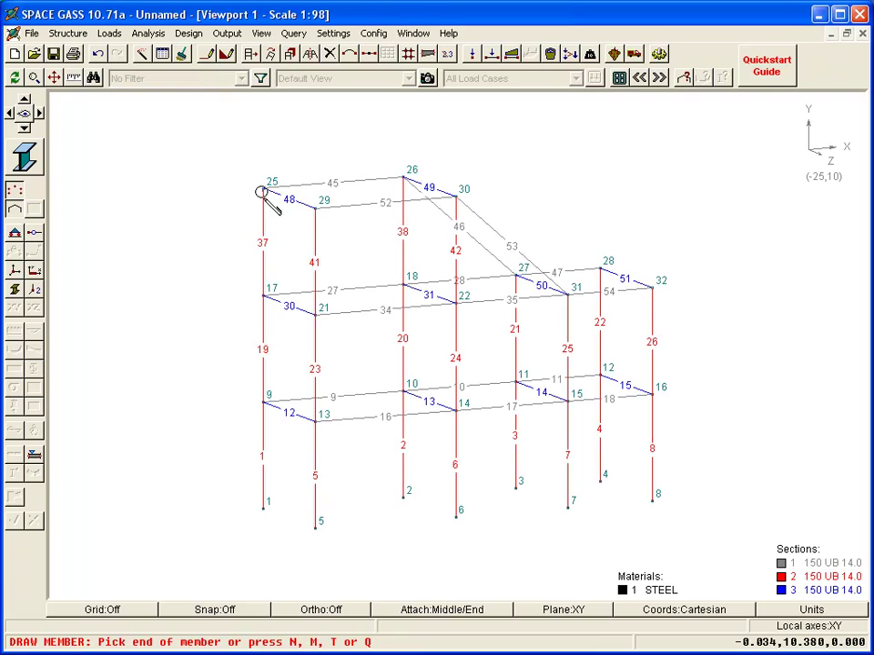
click(314, 311)
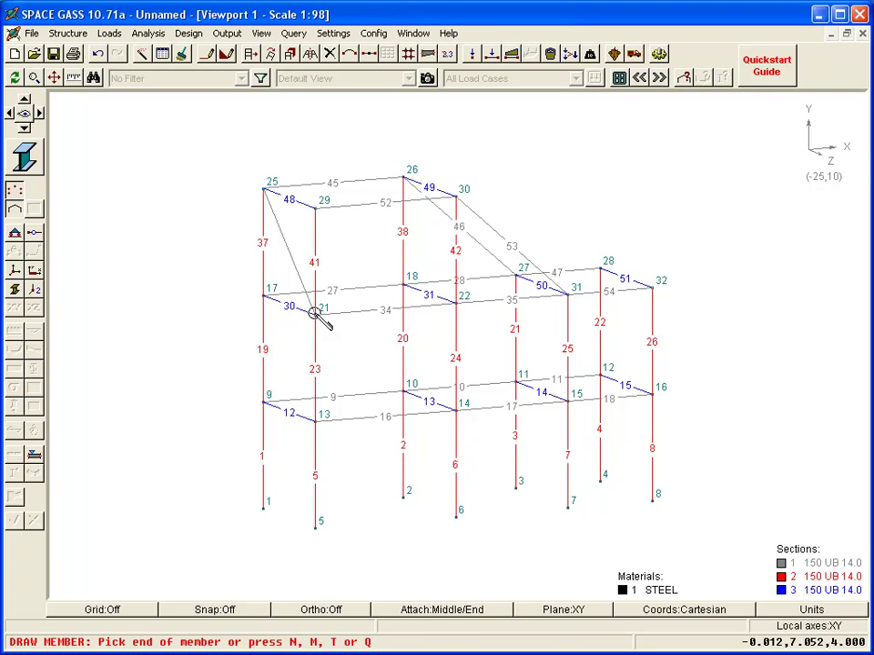
click(263, 401)
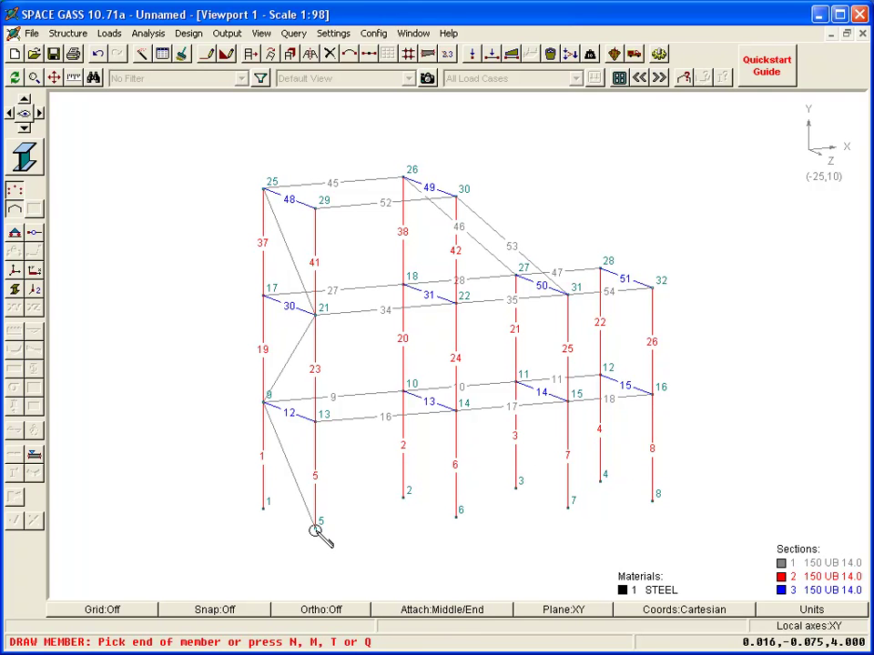
double_click(315, 522)
click(263, 505)
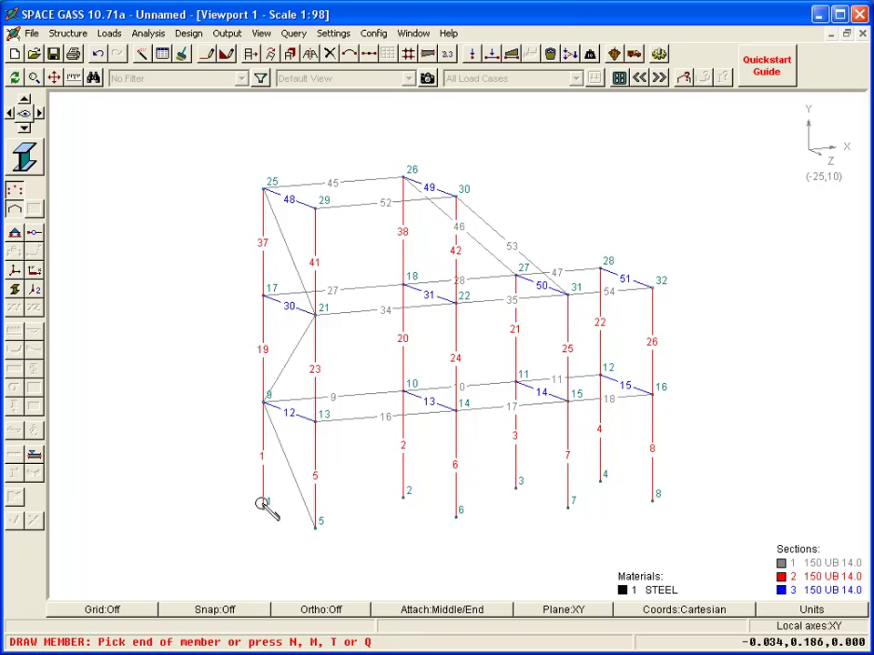
click(317, 424)
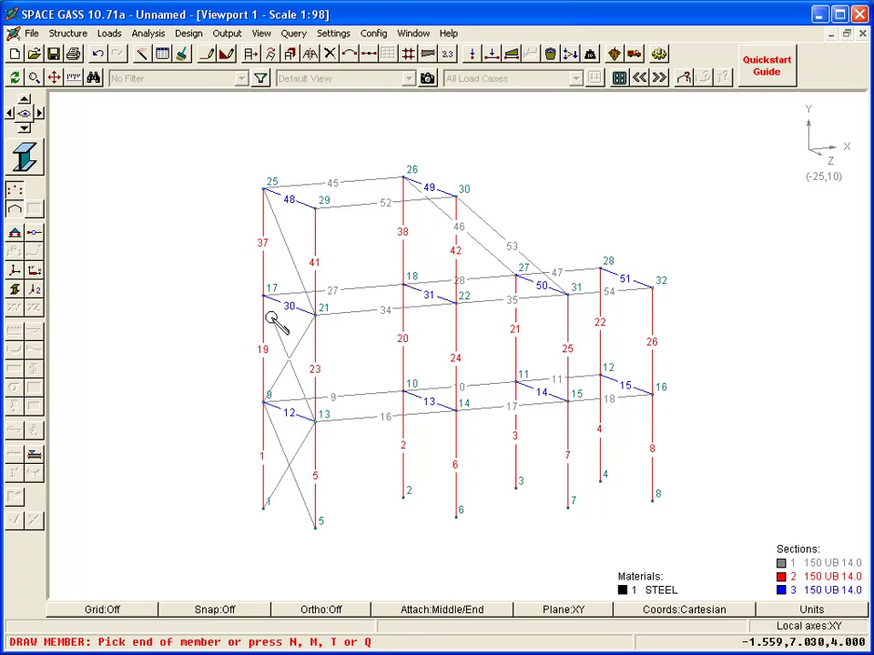
click(263, 295)
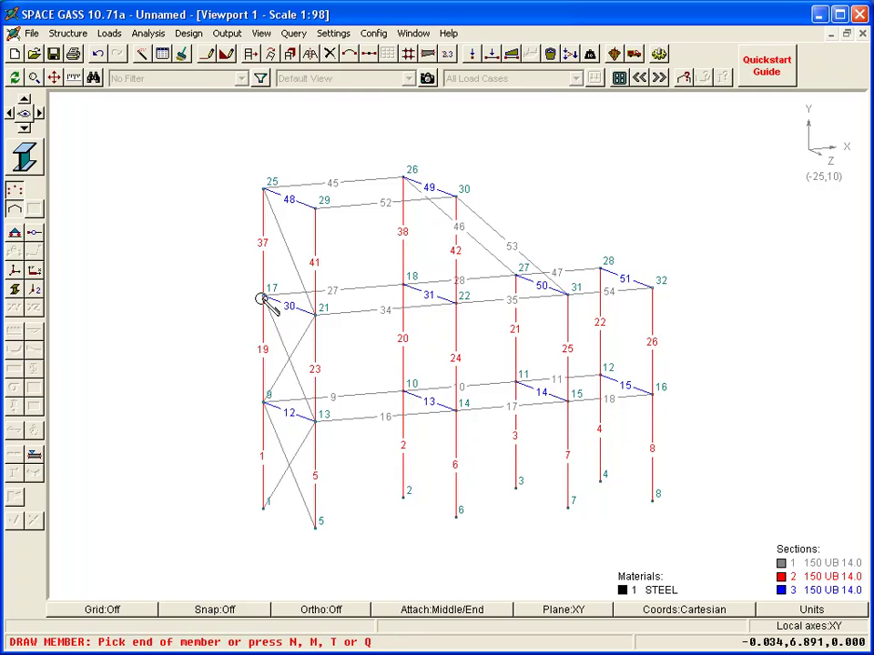
click(316, 205)
key(Escape)
key(Escape)
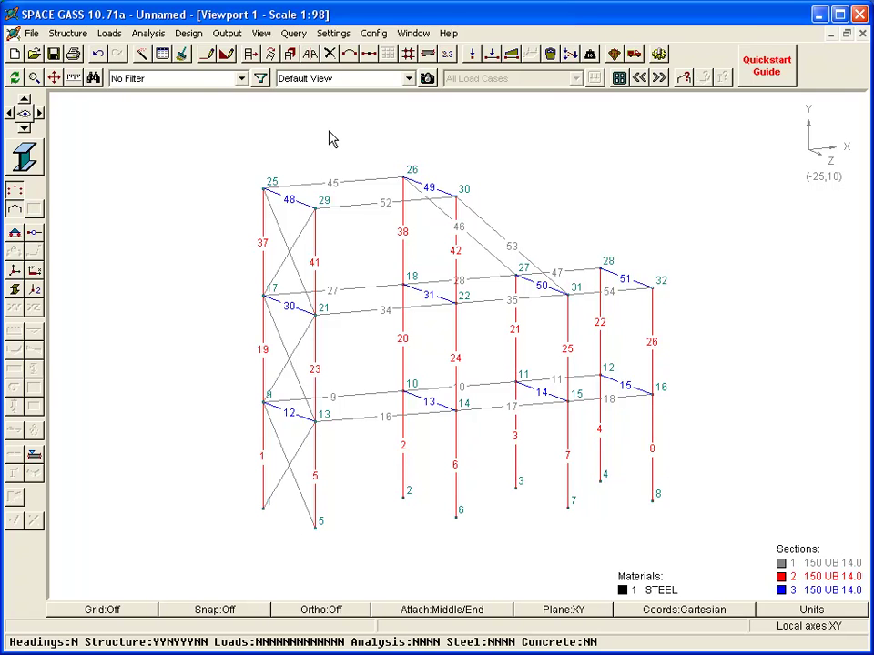
click(68, 34)
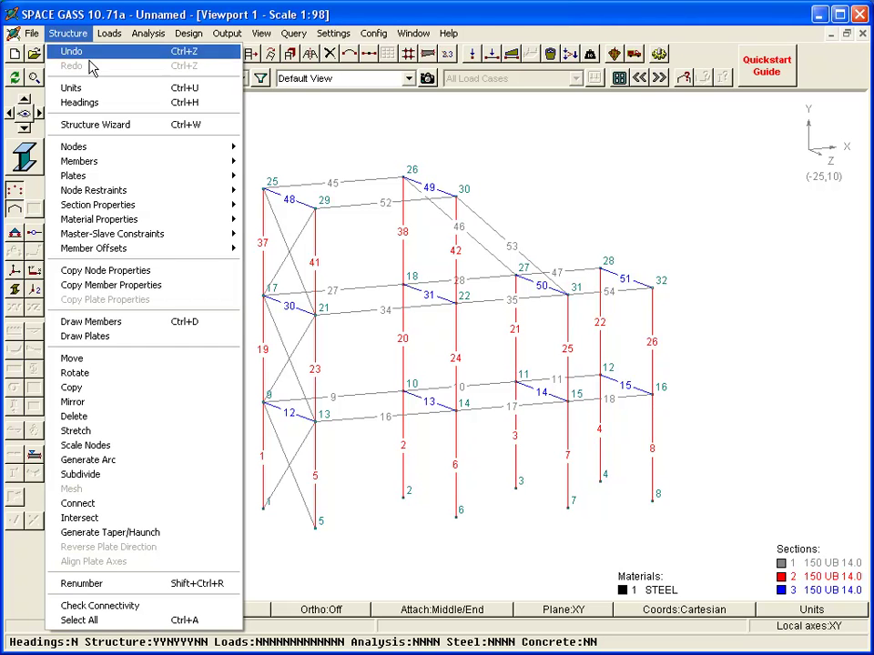
mouse_move(88, 150)
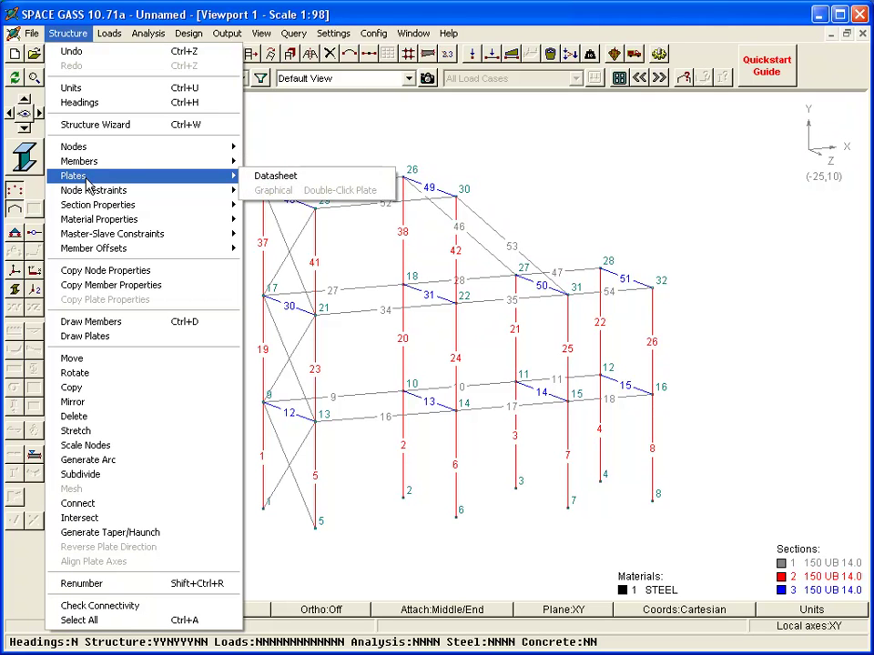
mouse_move(117, 39)
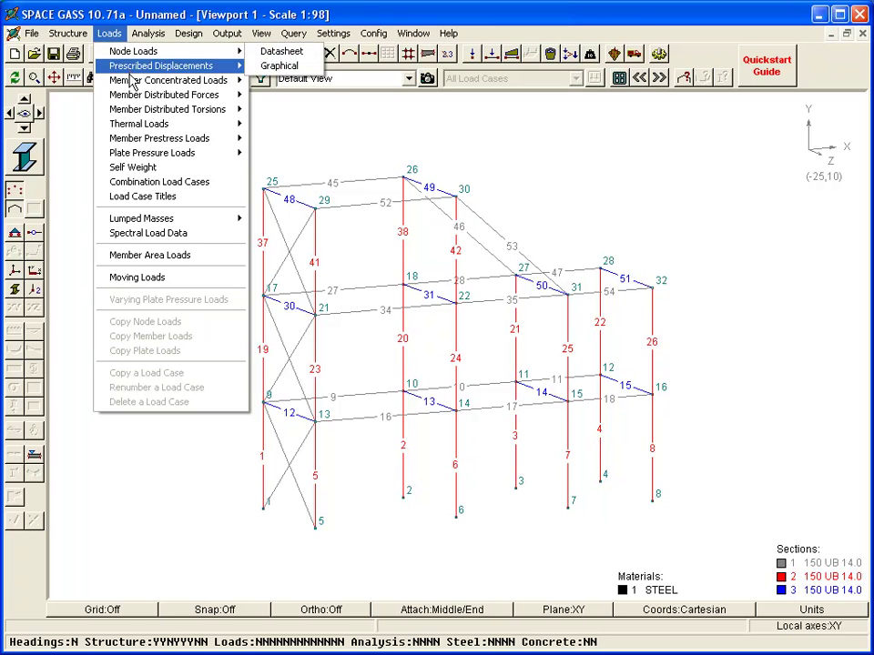
mouse_move(139, 128)
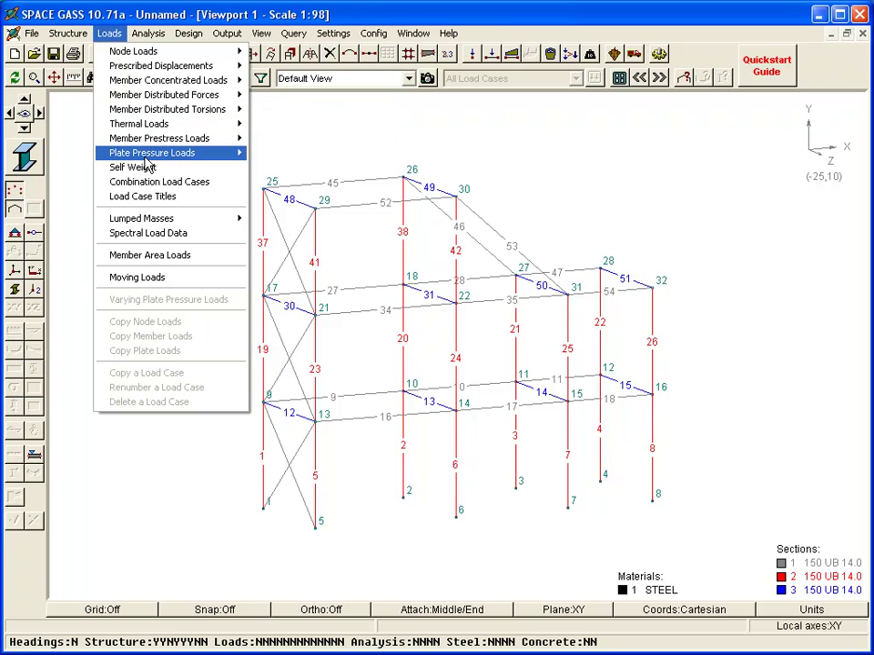
mouse_move(144, 157)
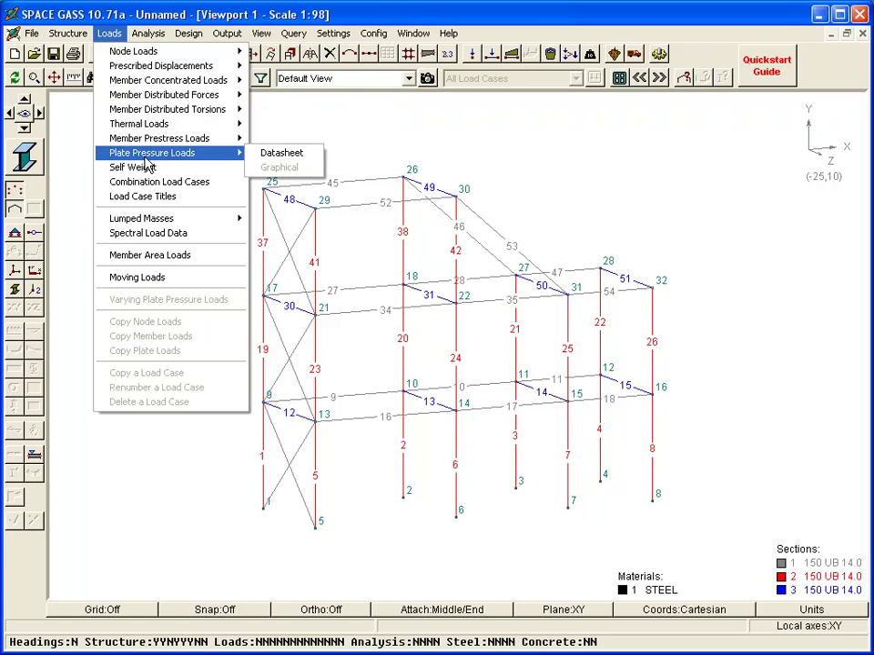
click(146, 167)
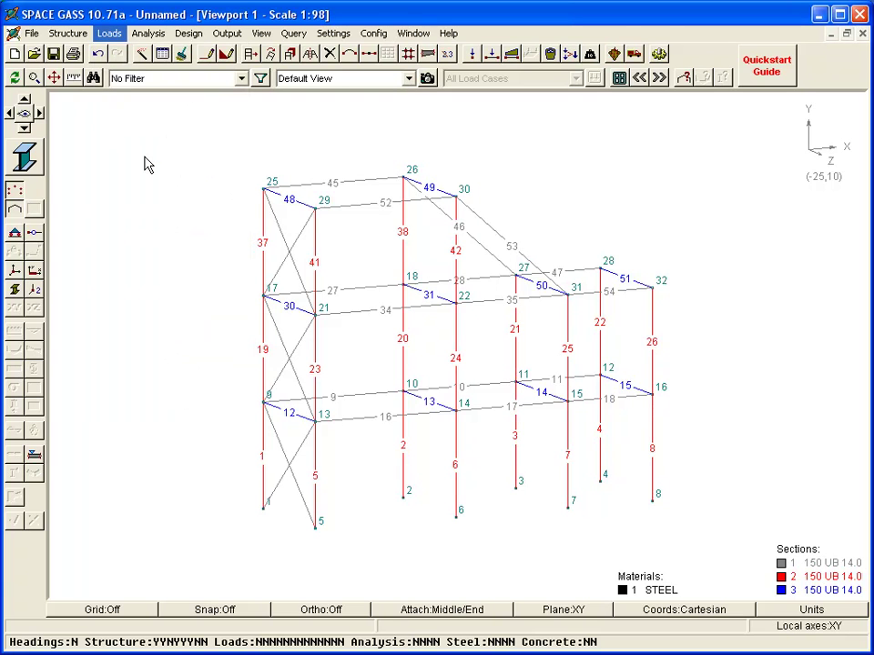
Open the Members datasheet and change member 8 to section 3
click(163, 56)
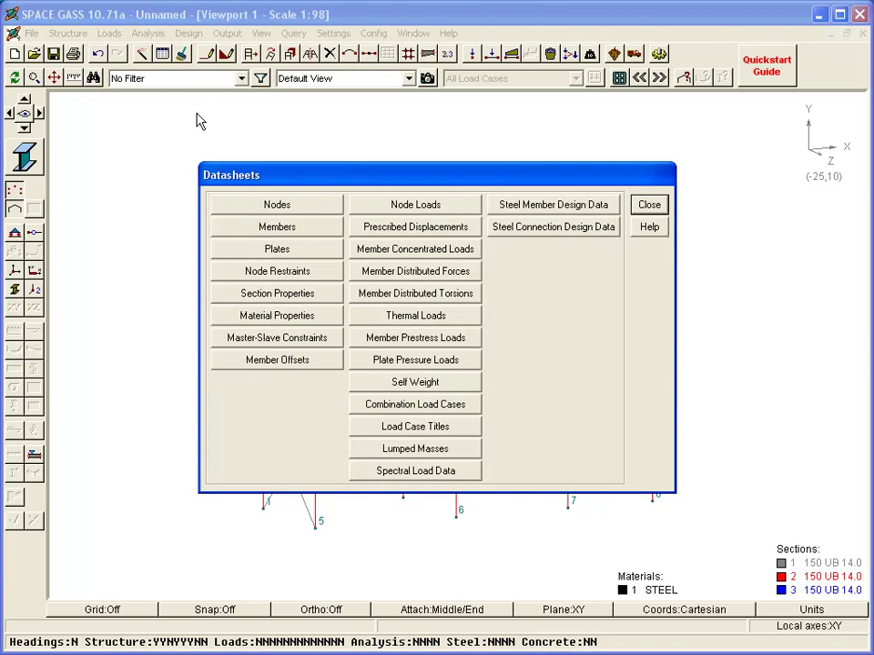
click(254, 236)
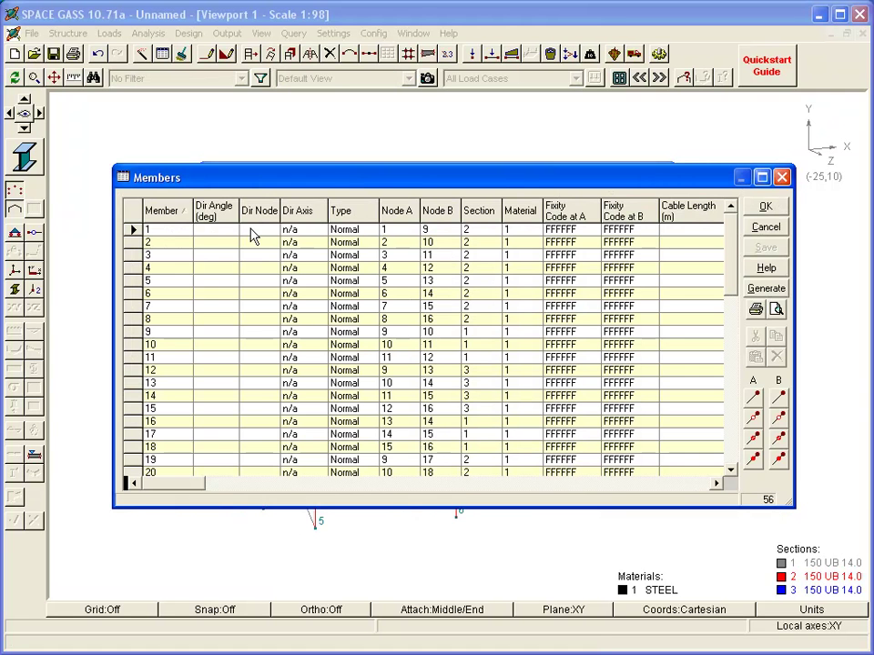
click(341, 268)
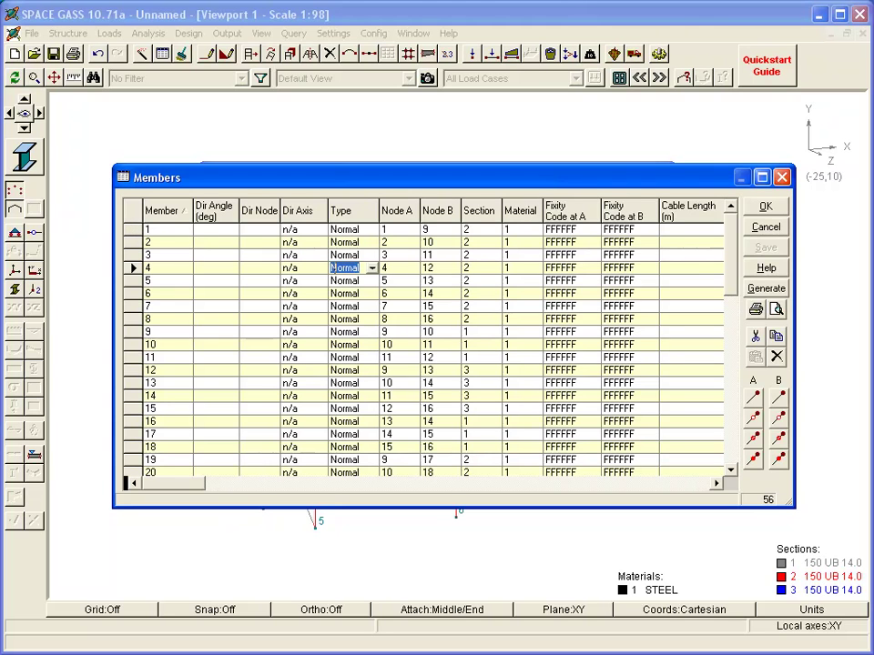
key(Tab)
key(Tab)
key(Tab)
key(Down)
key(Down)
key(Down)
key(Down)
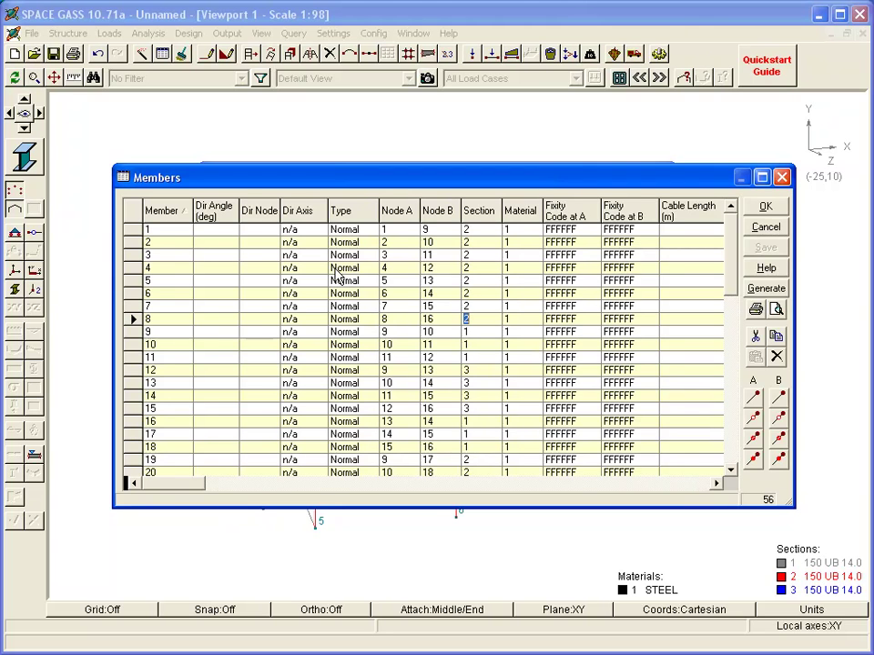
text(3)
key(Down)
key(Down)
key(Down)
Give member 11 material 2 and end-A fixity code FFFRRR
key(Tab)
text(2)
key(Tab)
text(FFFRRR)
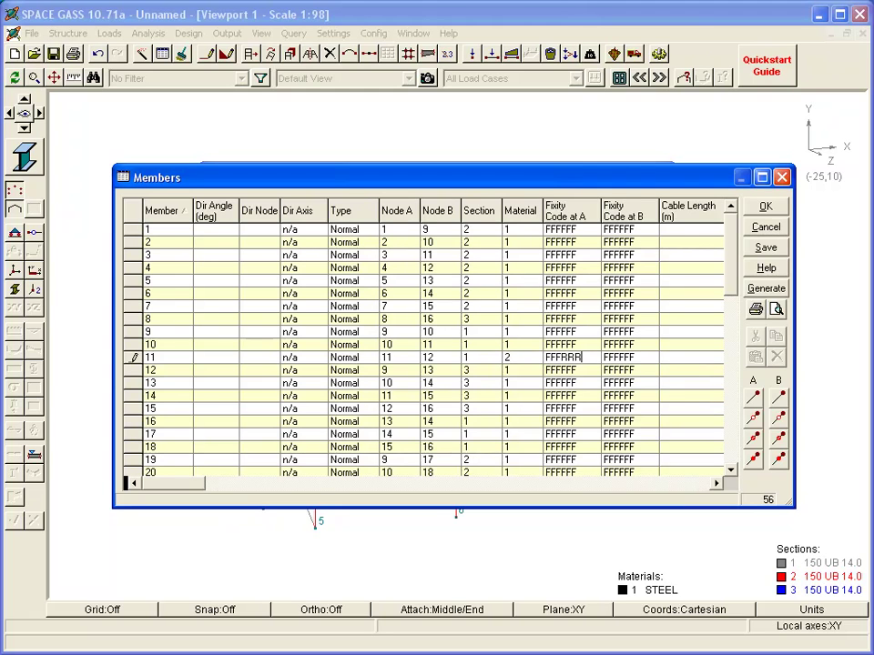
Delete member rows 2–6, 10 and 11 from the Members table, confirming the deletion
drag(136, 244, 132, 292)
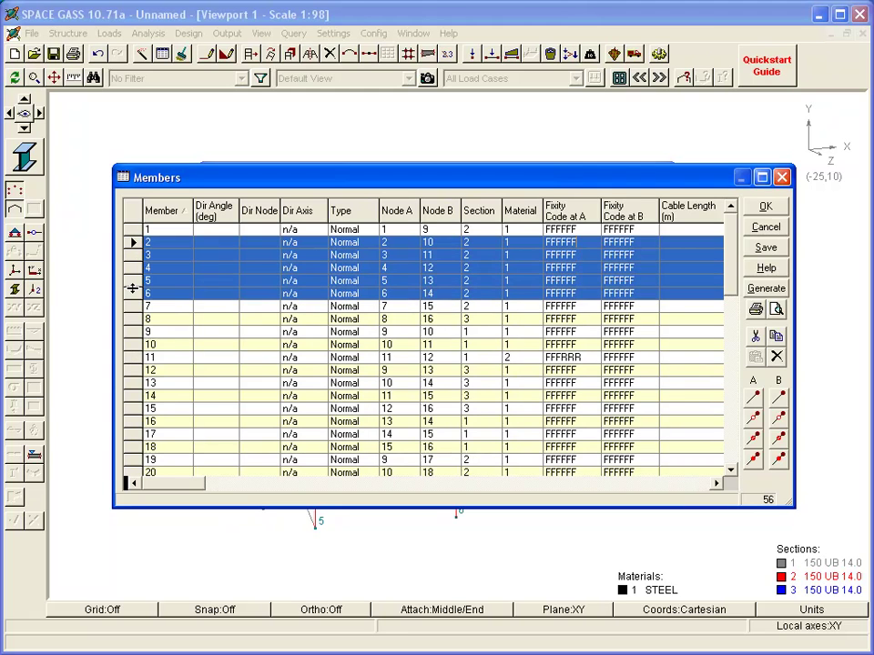
ctrl+click(132, 345)
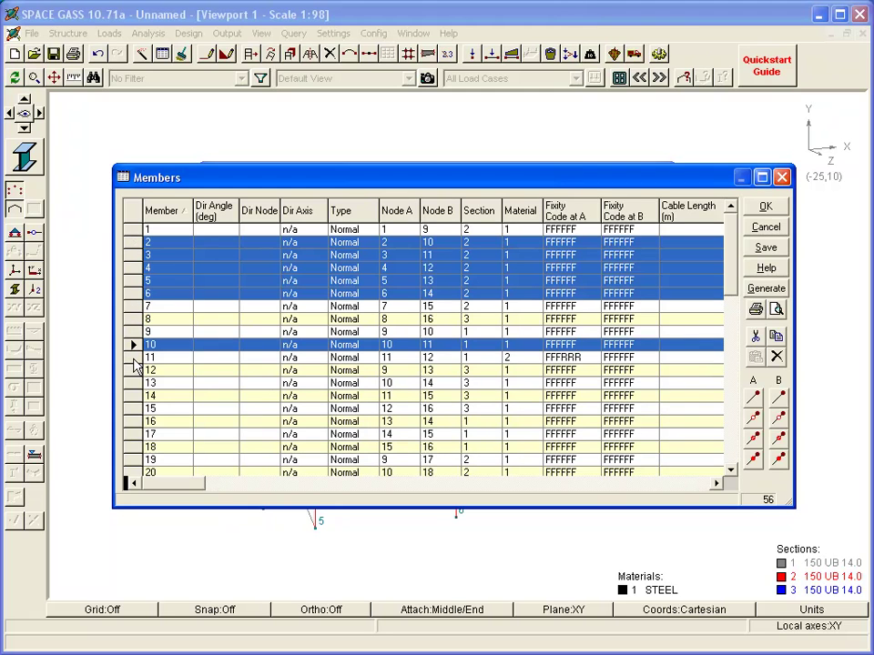
ctrl+click(132, 358)
right_click(134, 359)
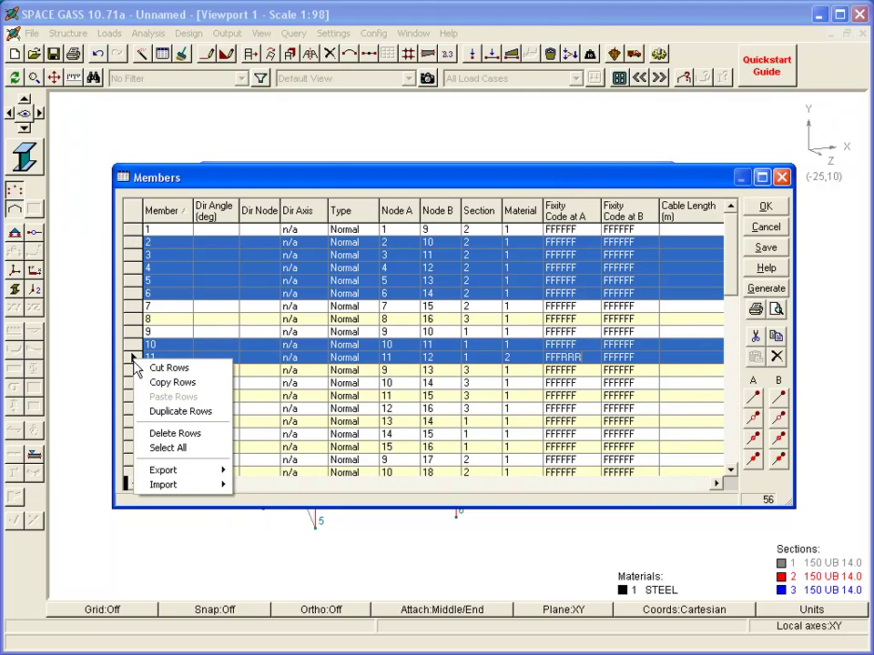
click(152, 434)
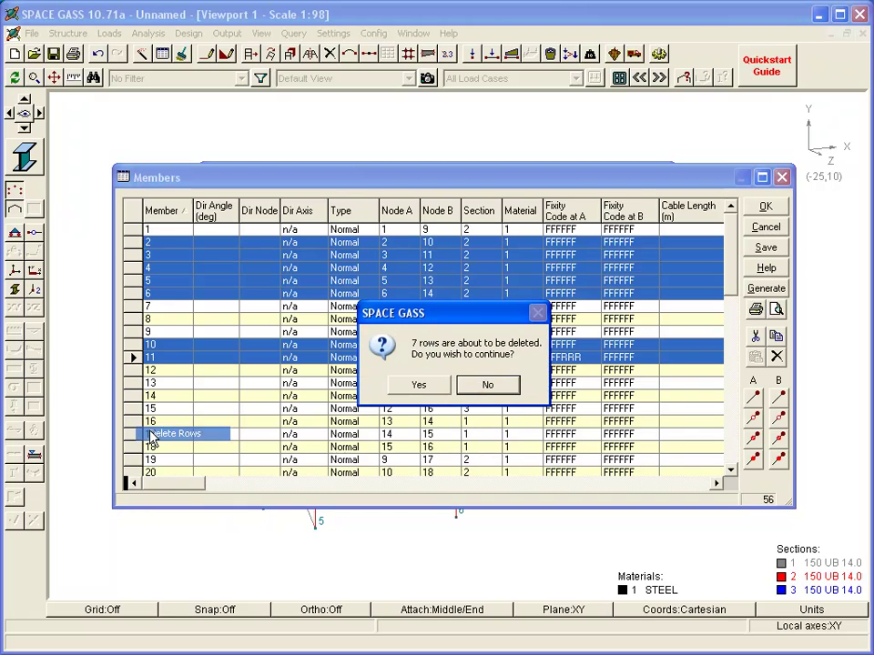
click(418, 385)
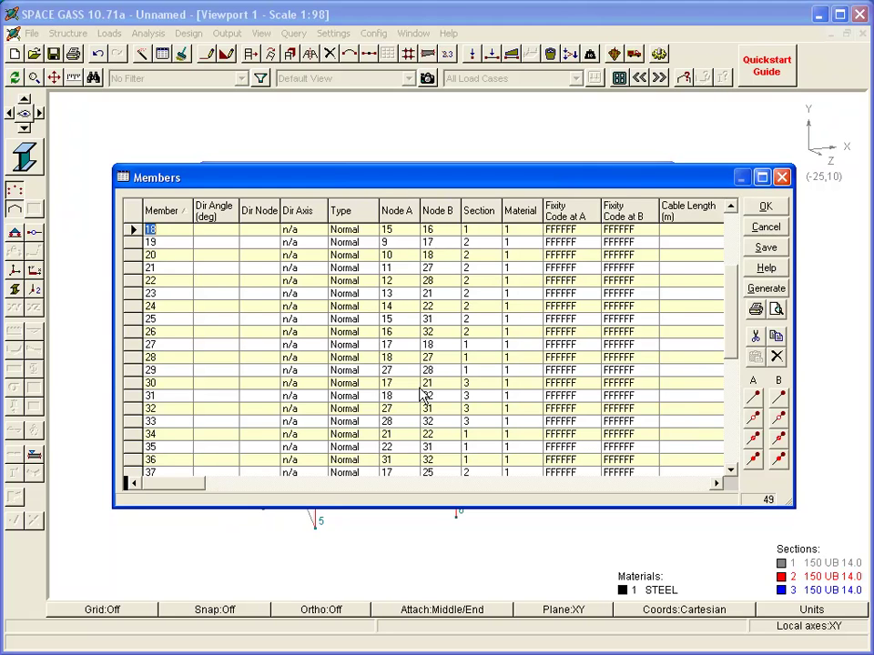
Add a new member row 65 with section 3 and material 4
drag(733, 307, 752, 414)
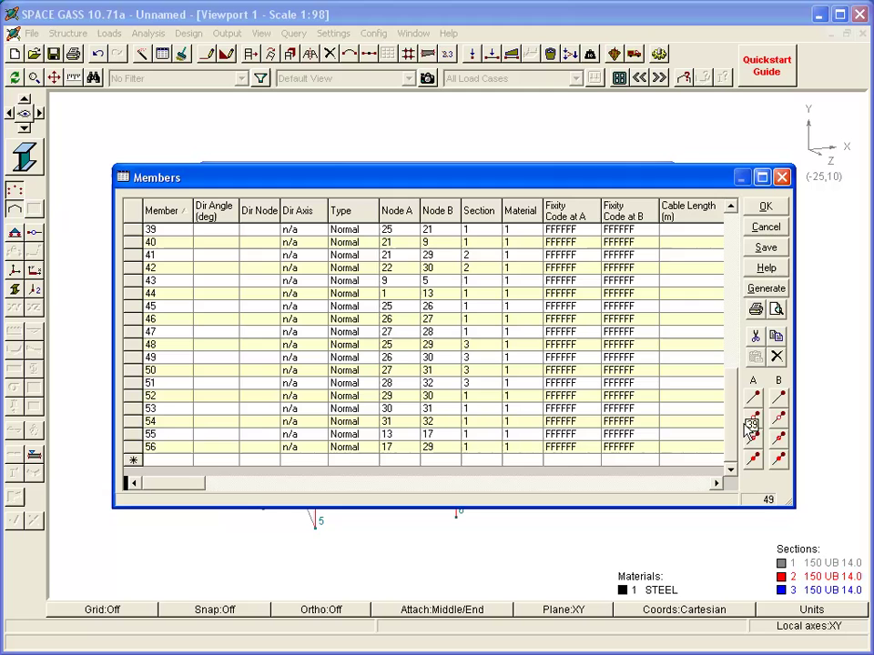
click(163, 459)
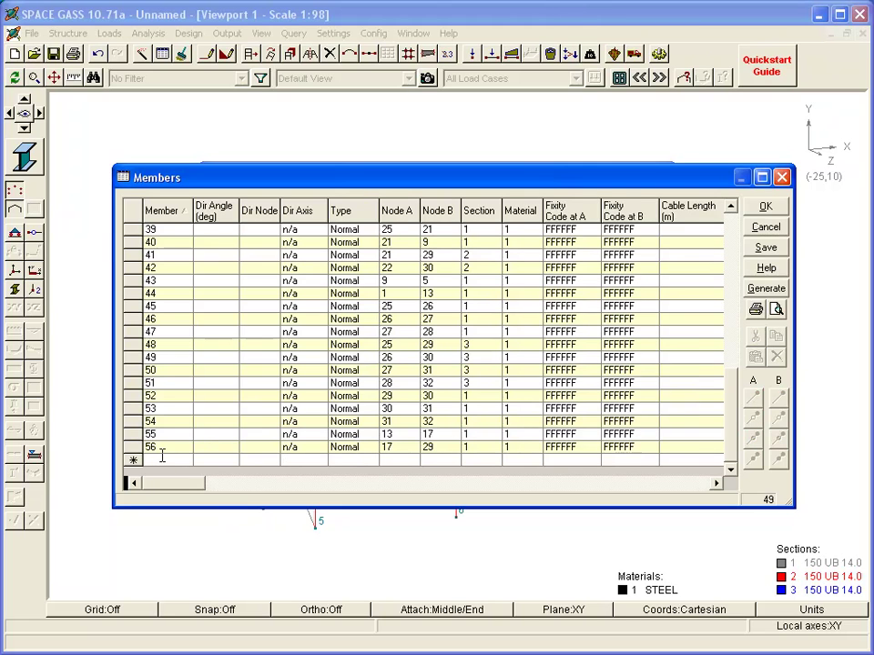
text(65)
key(Tab)
key(Tab)
key(Tab)
key(Tab)
key(Tab)
key(Tab)
key(Tab)
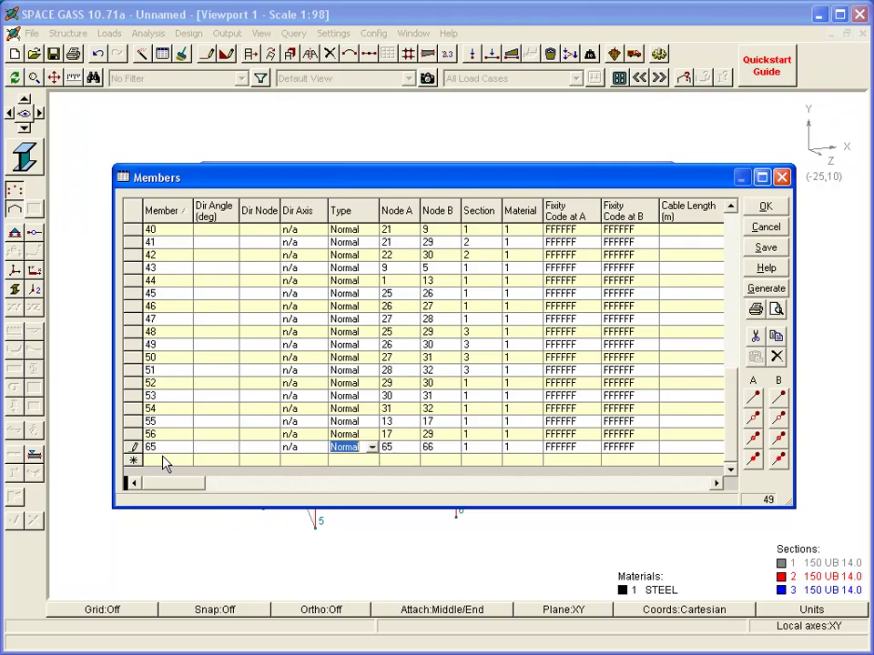
text(3)
key(Tab)
text(4)
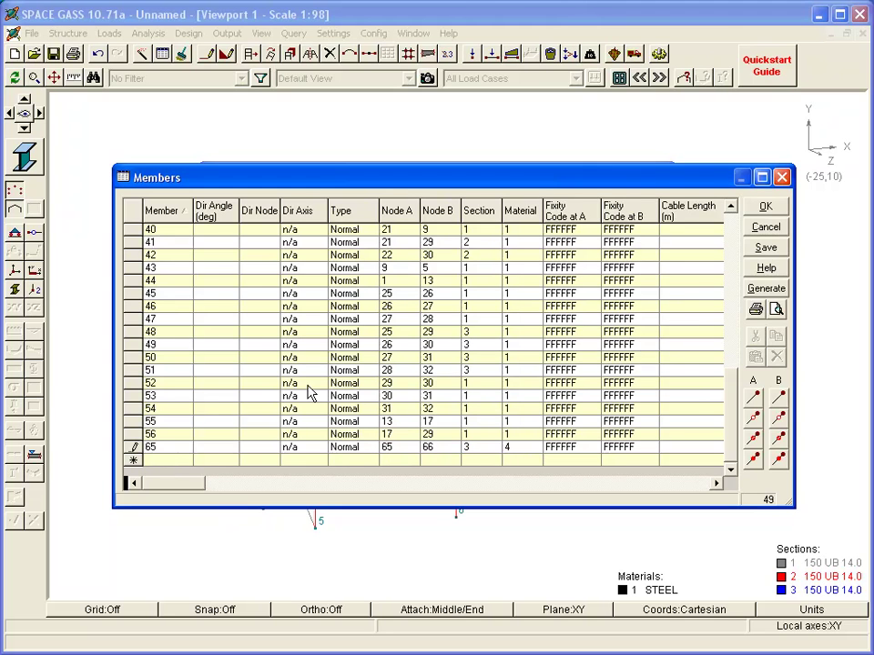
Cancel and abandon all Members table changes, then close the Datasheets window
click(765, 231)
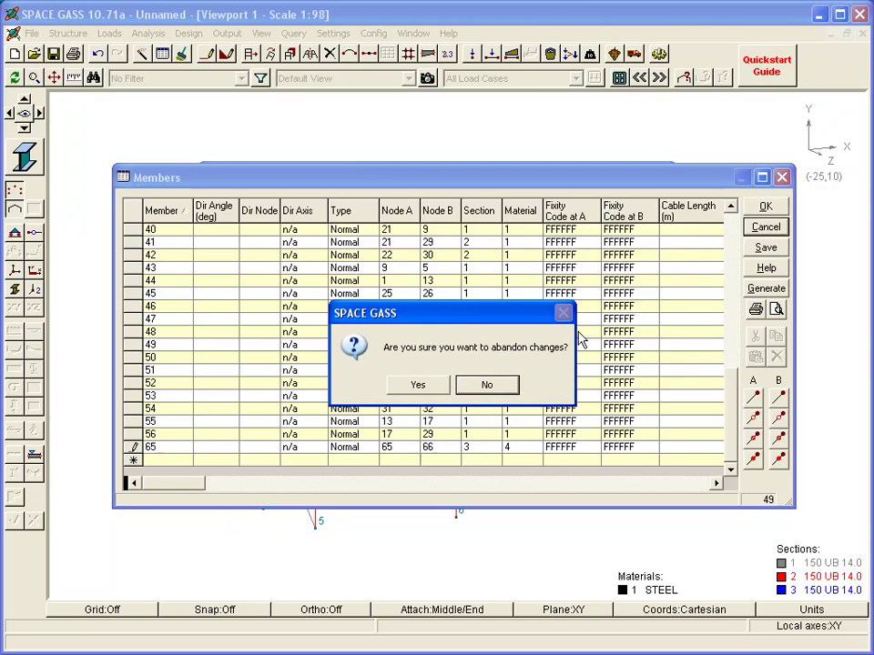
click(416, 385)
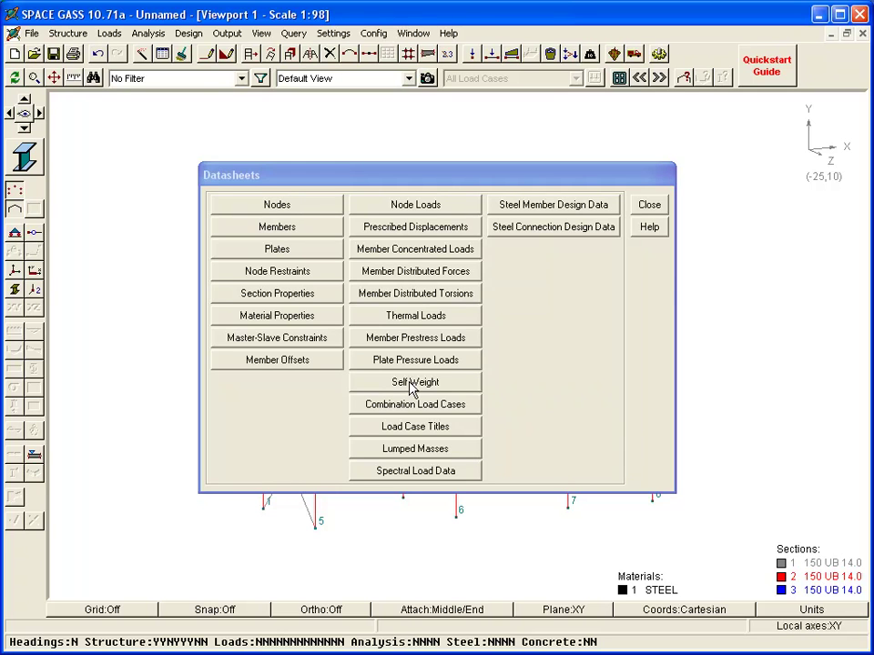
click(663, 206)
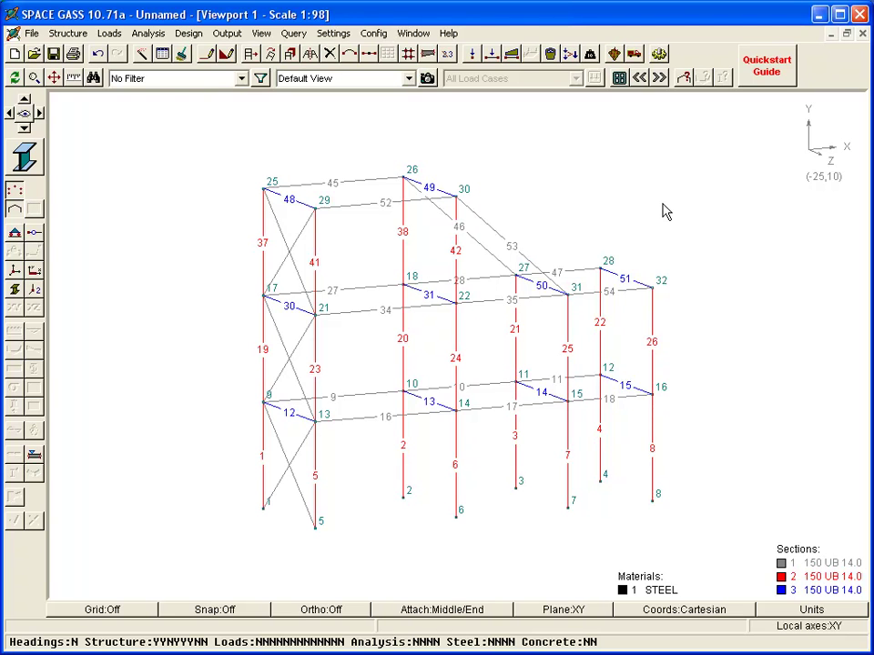
Draw a vertical column from 15,0,0 with Ortho on, then a sloping member to node 12
click(206, 55)
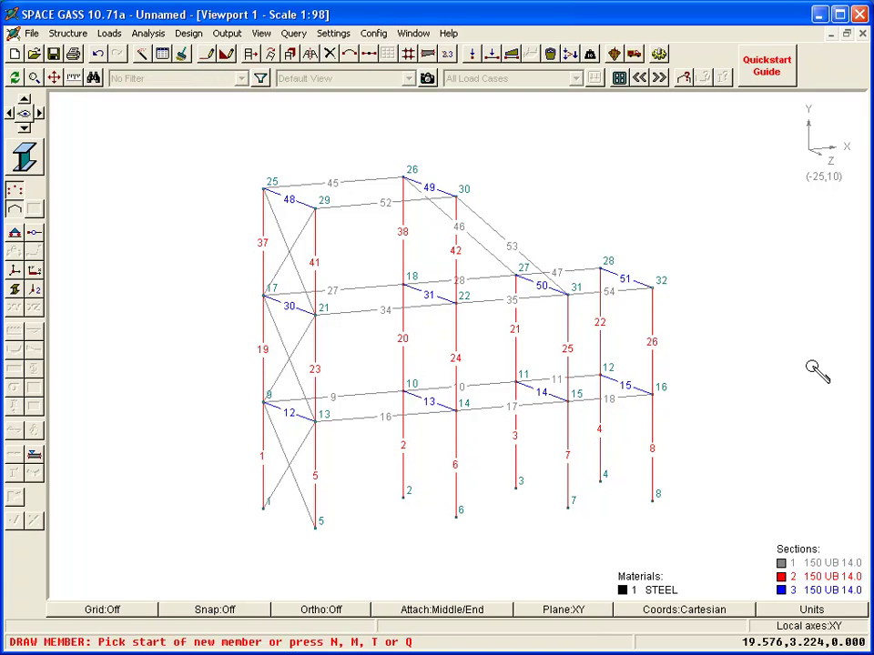
text(15,0,0)
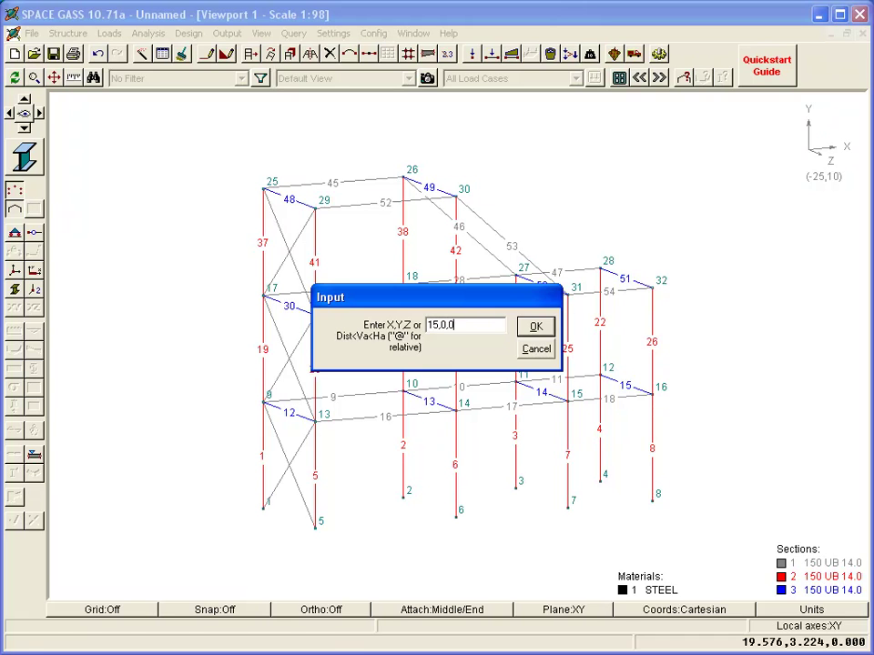
key(Return)
key(F8)
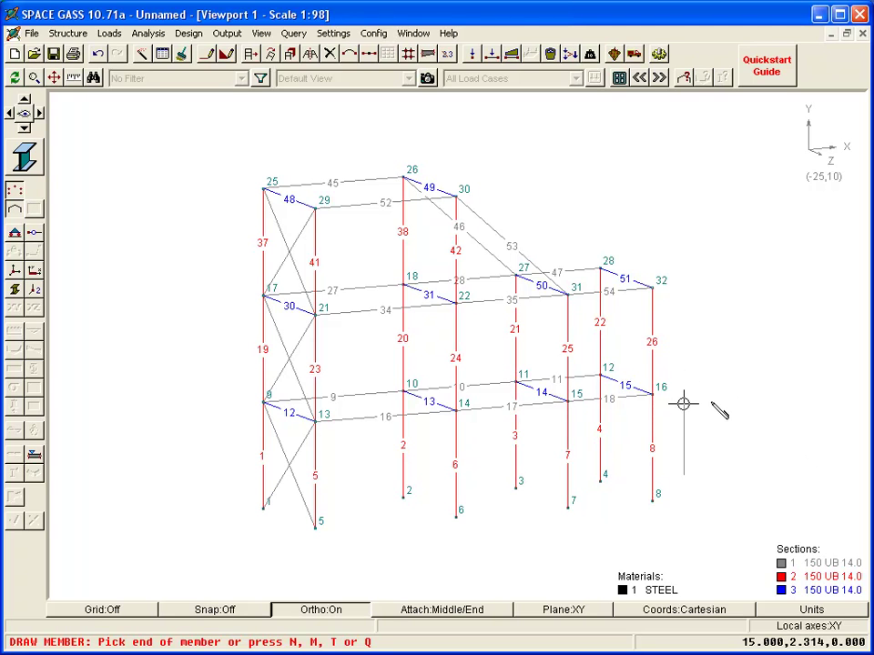
key(F8)
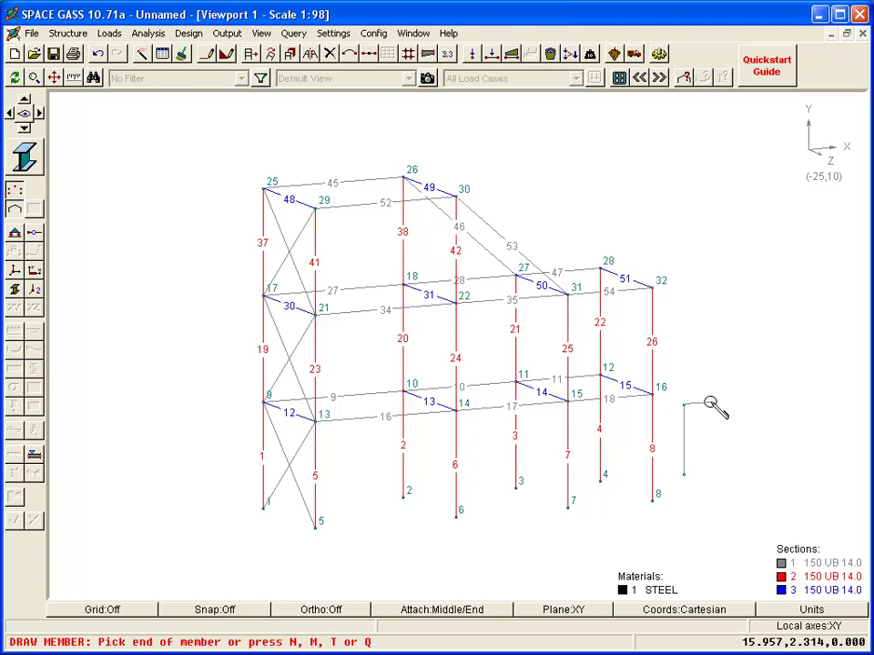
click(601, 377)
key(Escape)
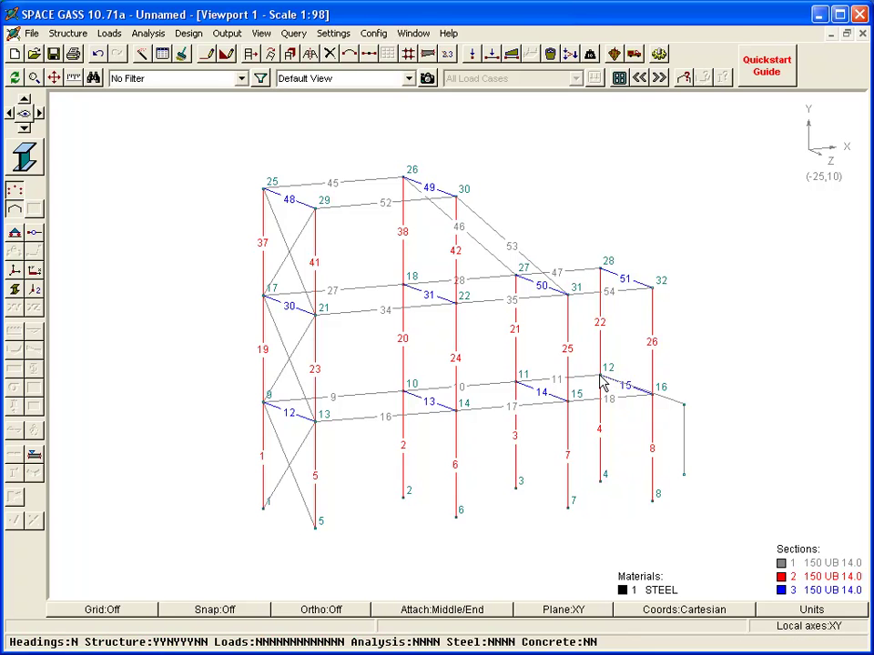
key(Right)
key(Right)
key(Right)
key(Right)
key(Right)
key(Right)
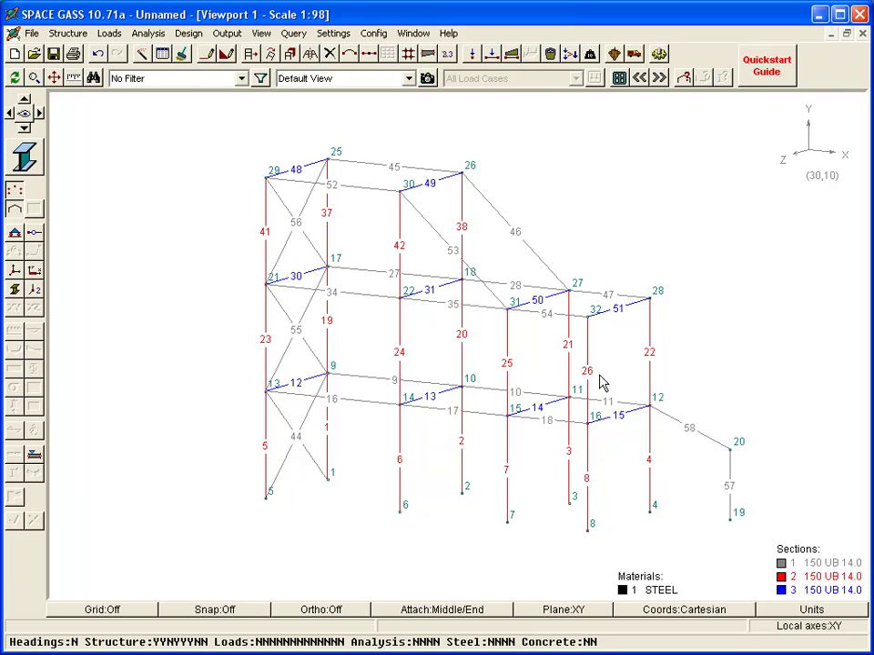
Inspect member 58, then set node 20's Y coordinate to 2.8
double_click(675, 427)
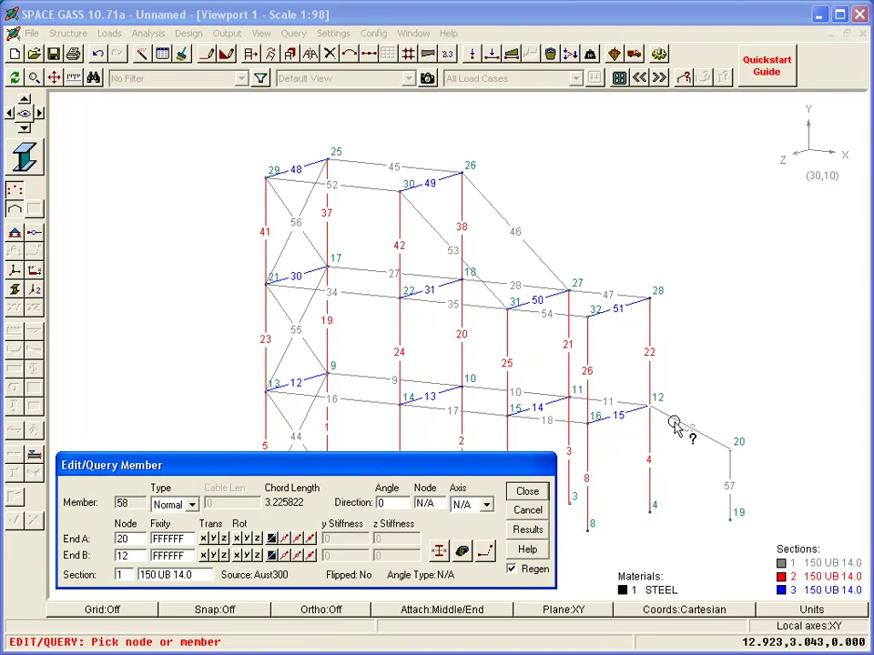
key(Escape)
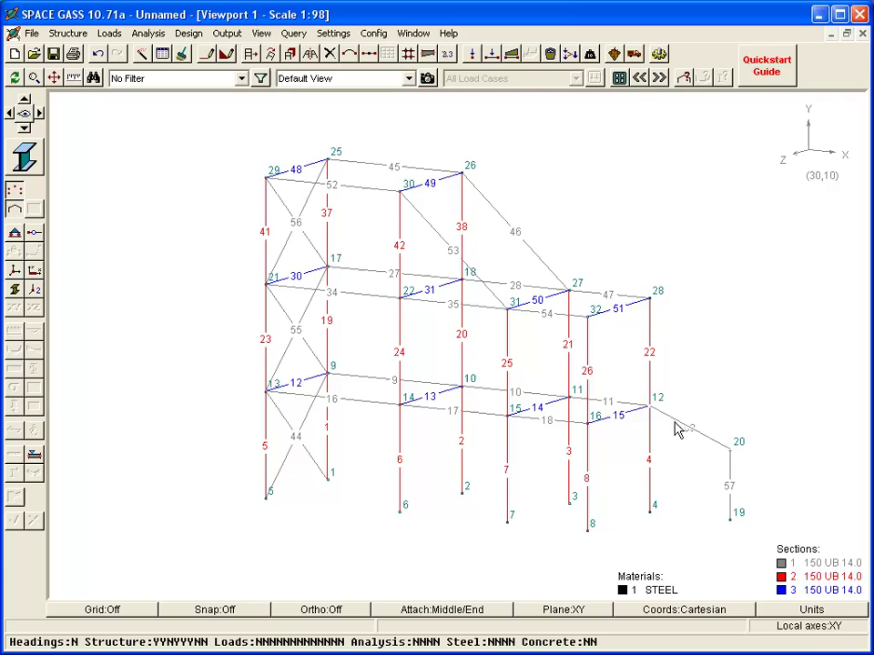
double_click(730, 451)
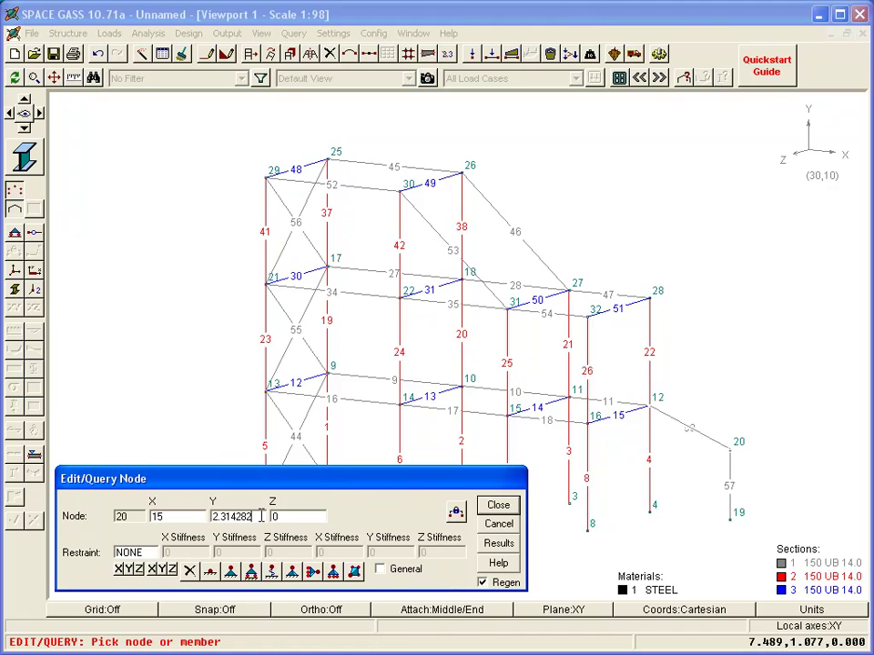
drag(254, 517, 194, 516)
text(2.8)
click(495, 510)
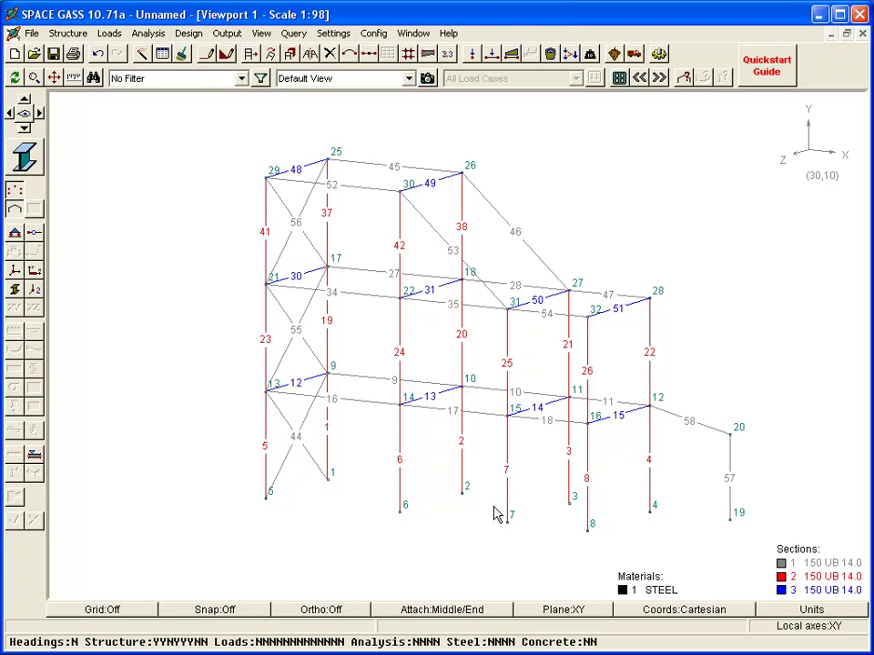
Window-select extension members 57 and 58 and bring up their right-click menu
click(730, 466)
click(701, 428)
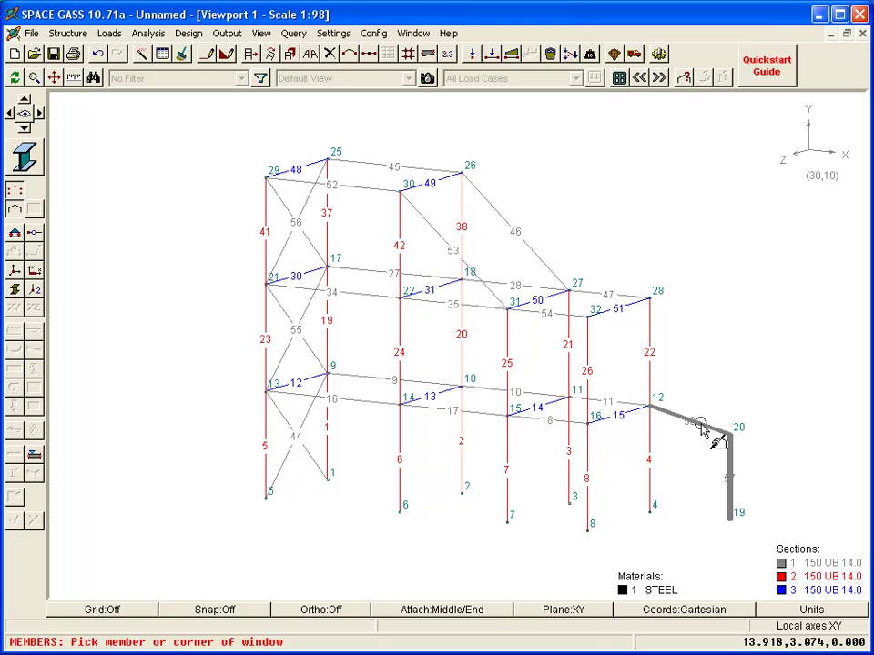
right_click(701, 429)
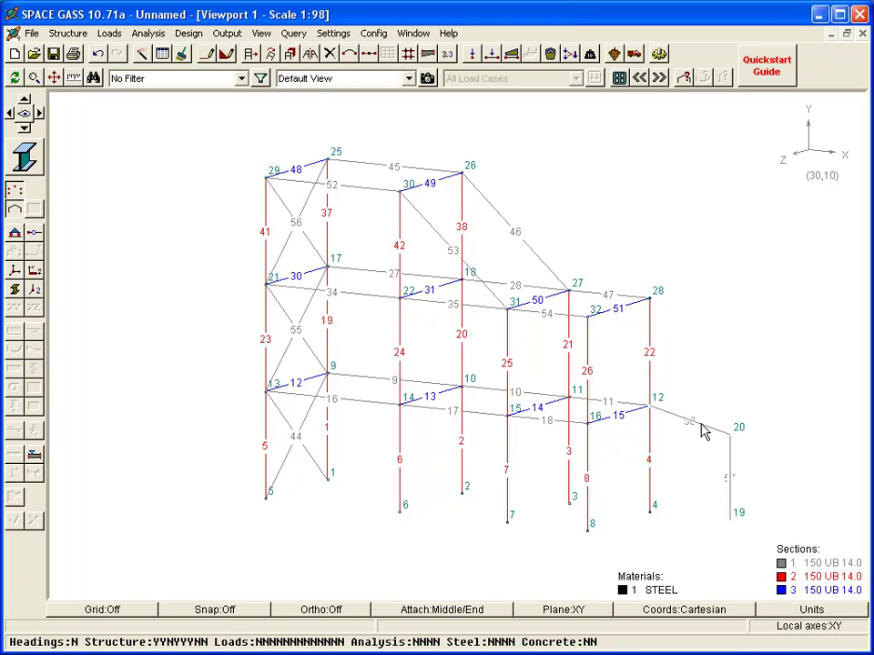
click(804, 389)
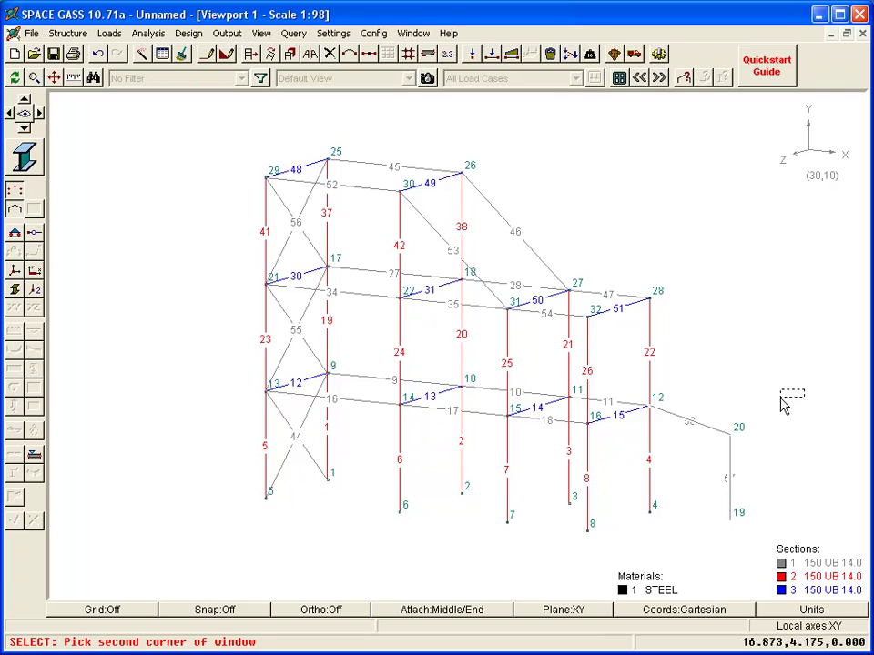
right_click(666, 480)
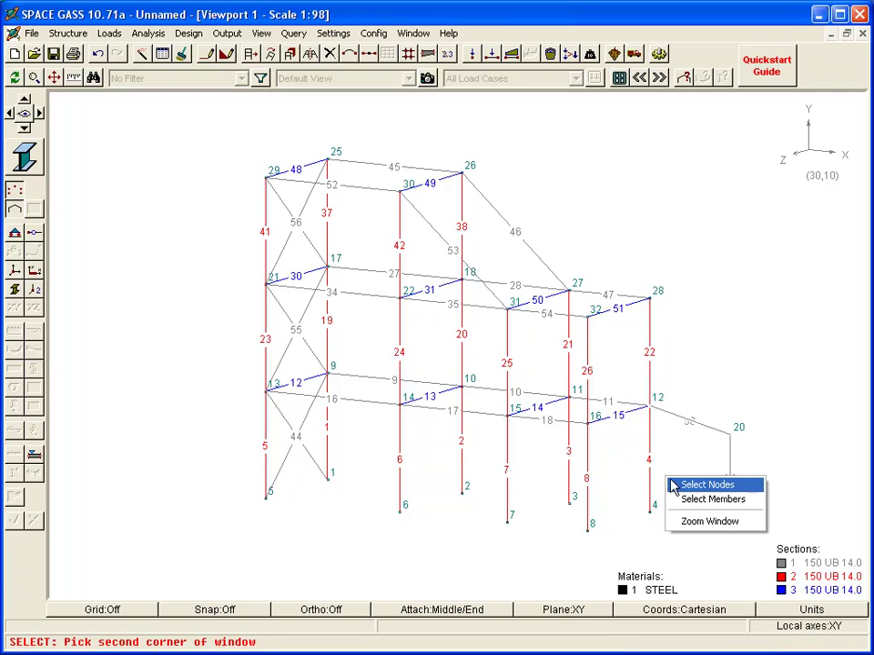
click(687, 502)
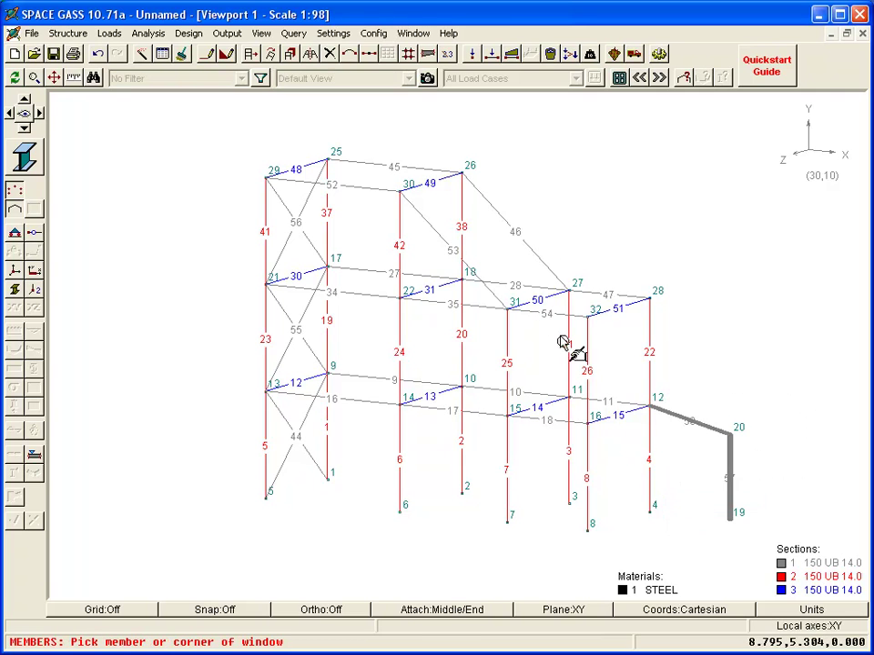
right_click(498, 149)
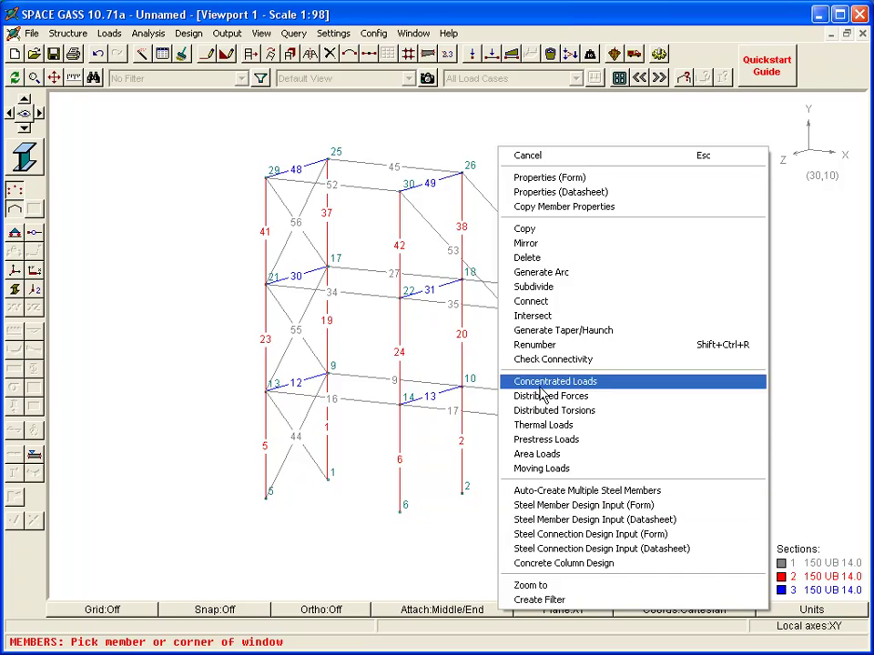
Copy members 57 and 58 once along the vector from node 12 to node 16
click(535, 230)
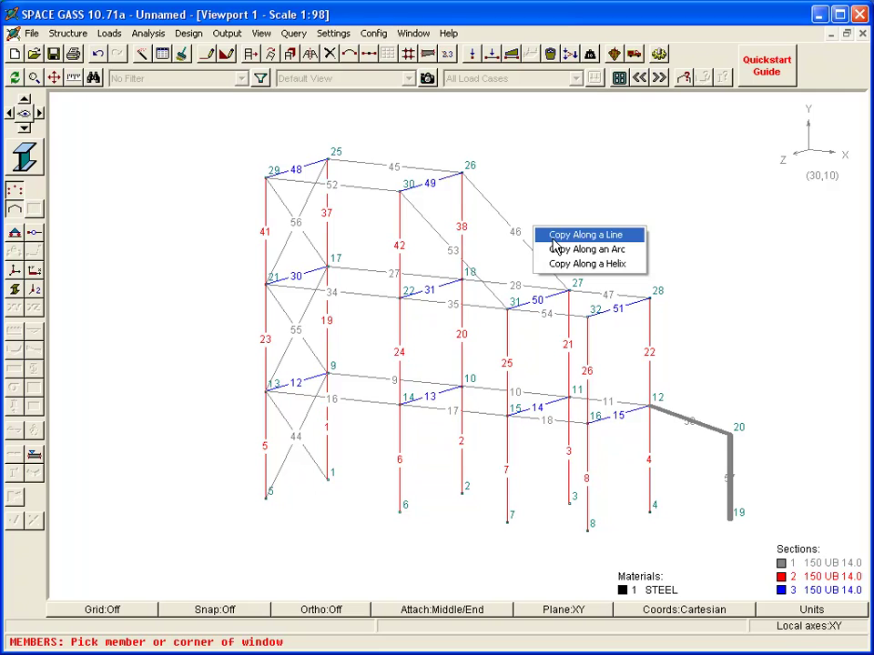
click(556, 238)
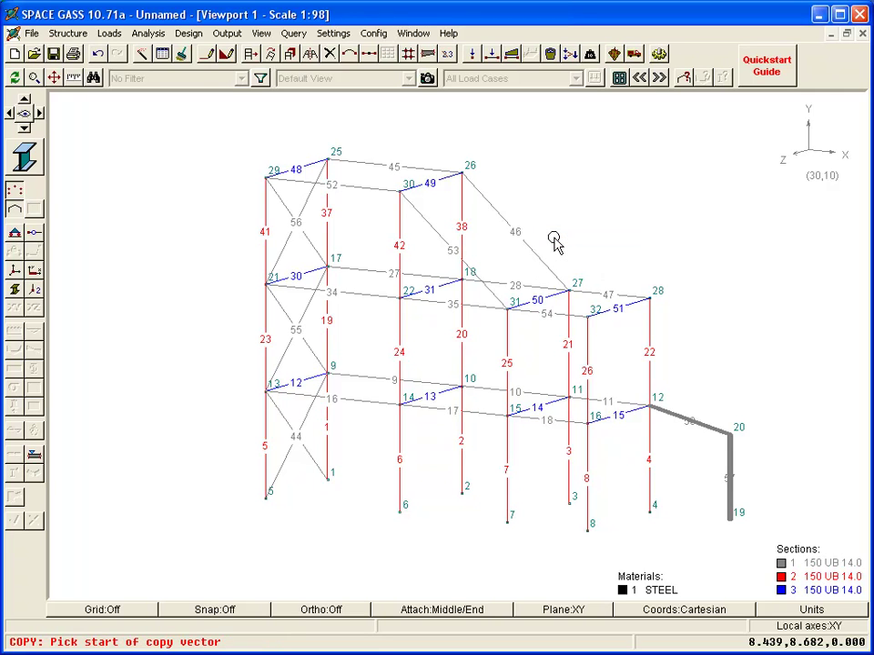
click(651, 408)
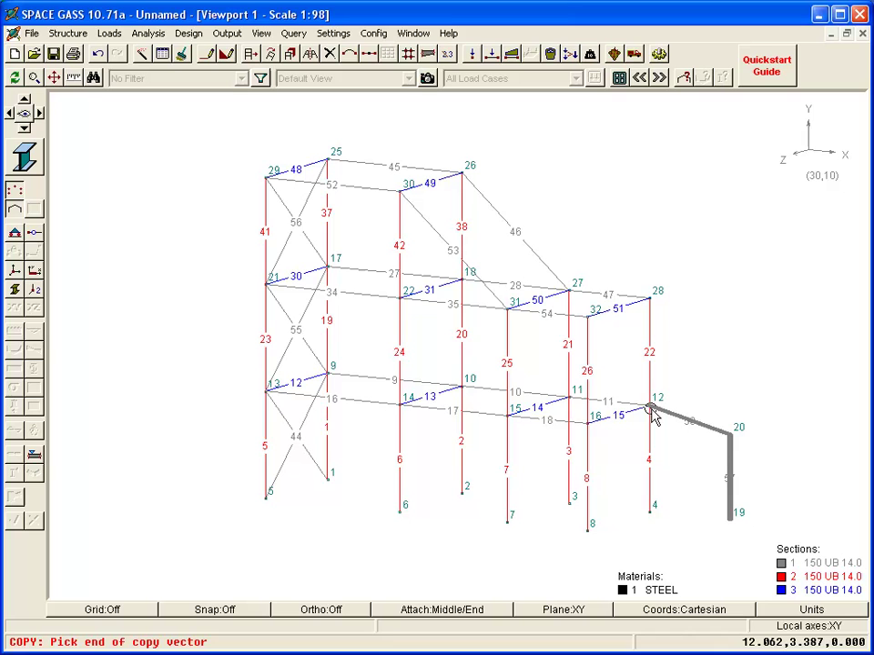
click(590, 424)
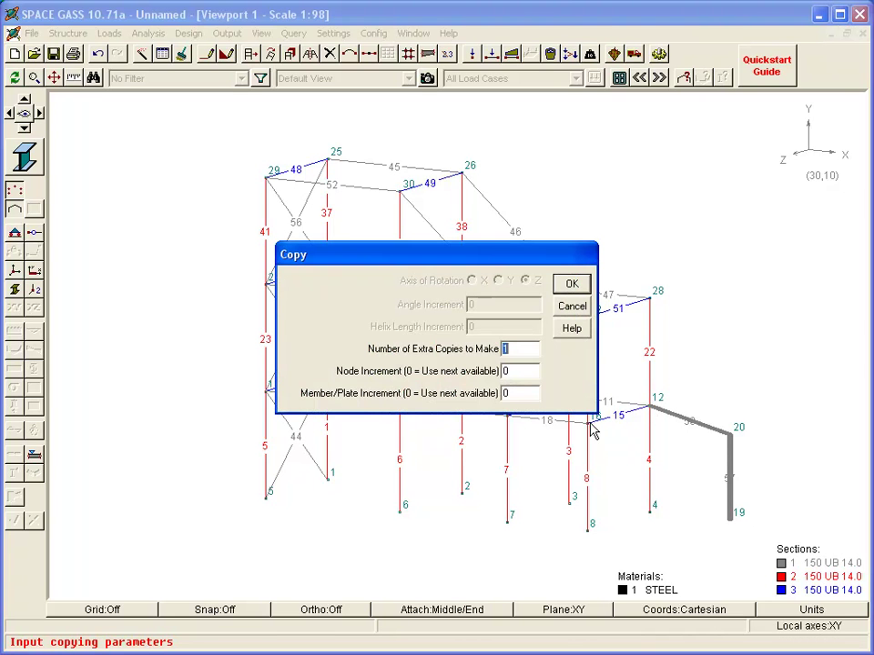
click(571, 288)
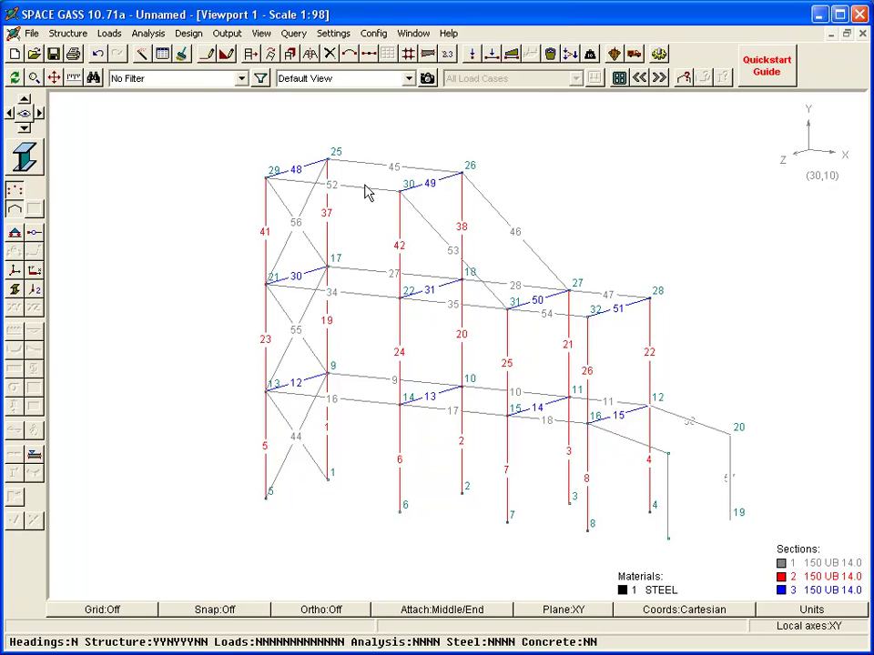
Draw the top beam to node 20 and the X-bracing diagonals between nodes 12, 16, 19 and 20
click(209, 55)
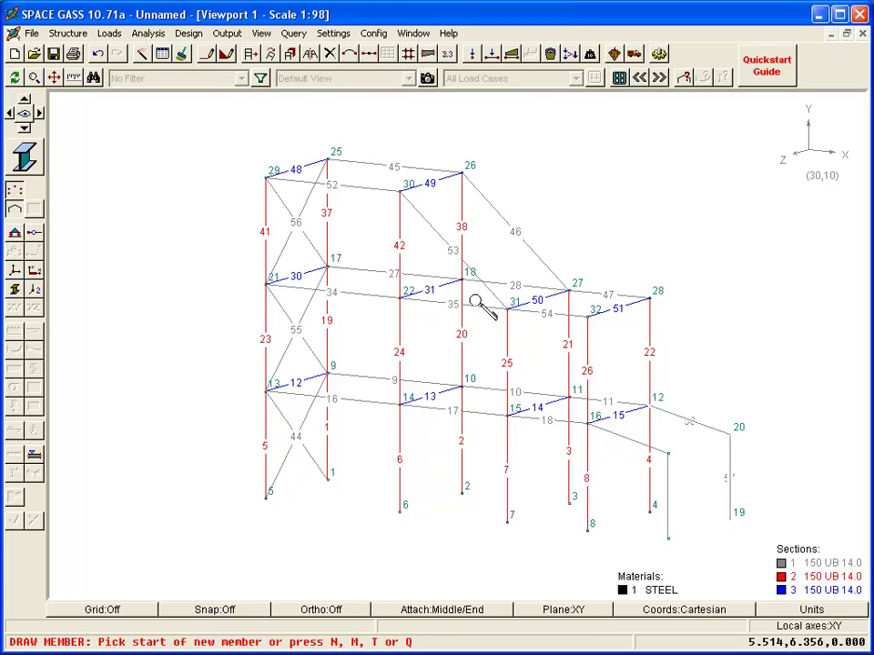
click(671, 452)
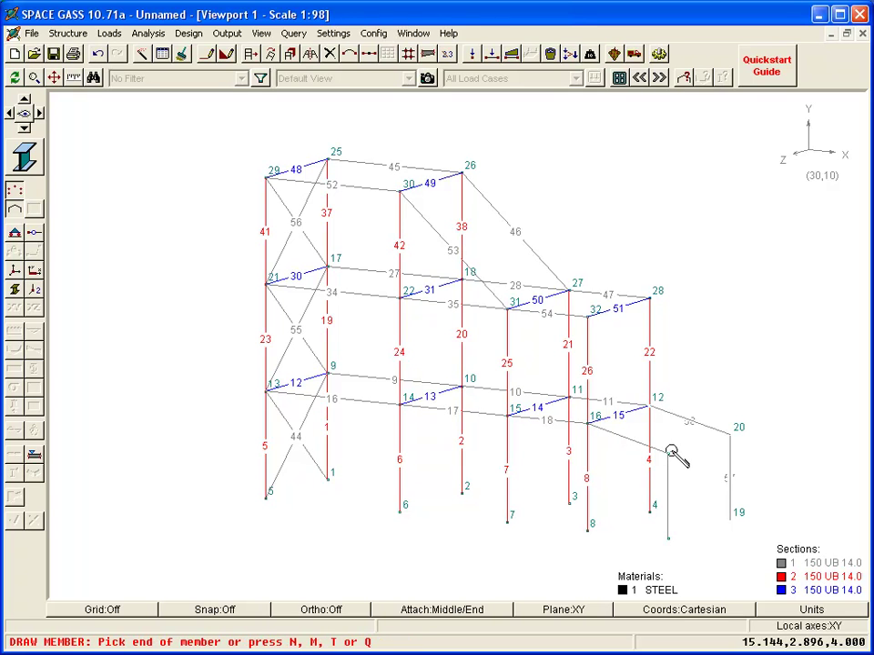
click(728, 438)
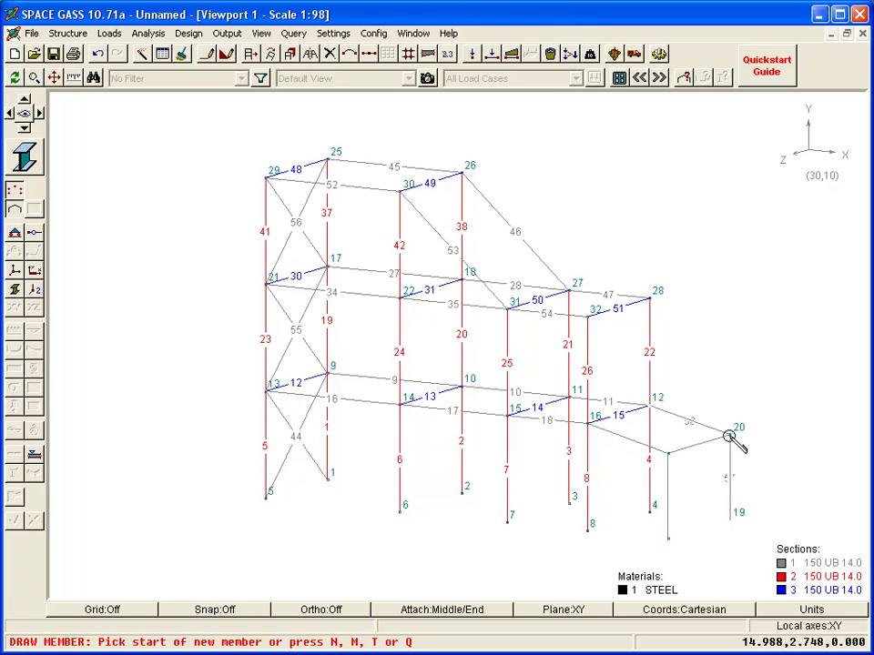
click(726, 511)
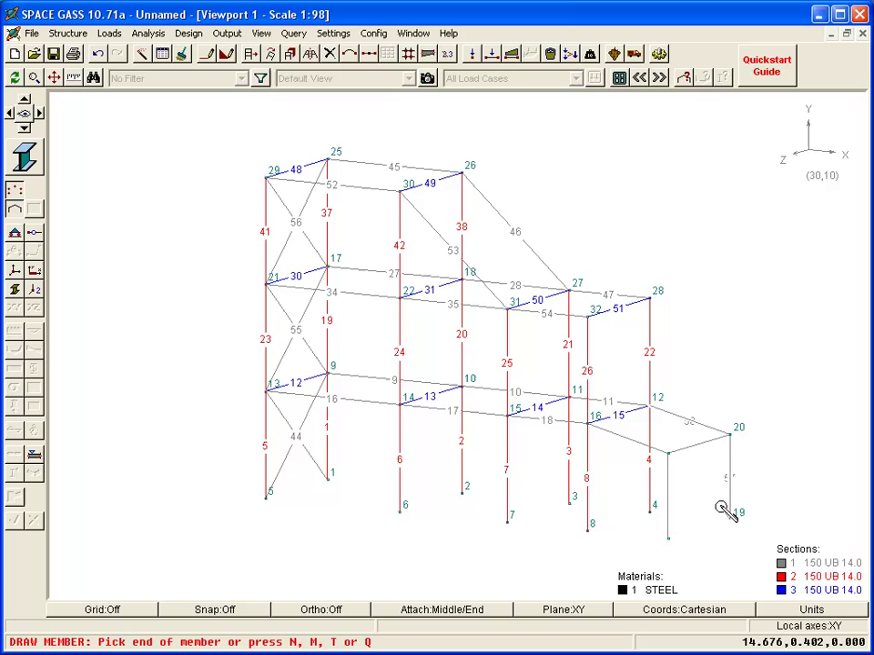
click(651, 406)
click(587, 421)
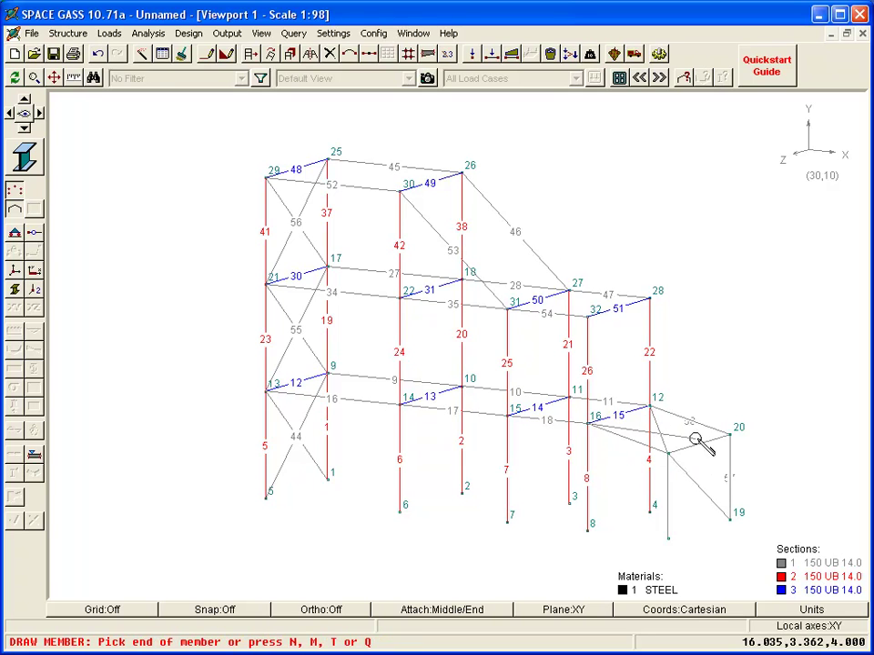
click(728, 436)
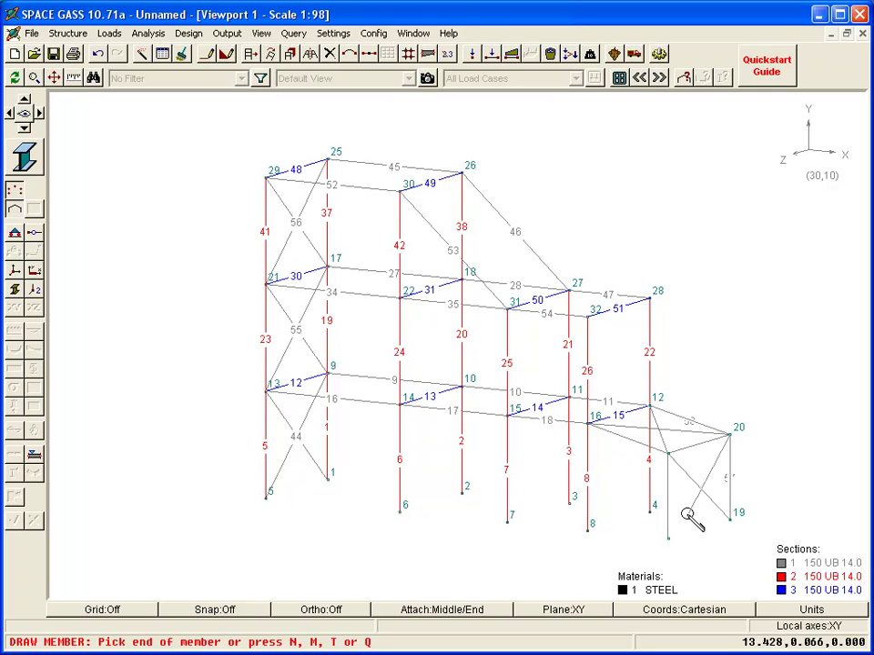
click(669, 541)
right_click(211, 284)
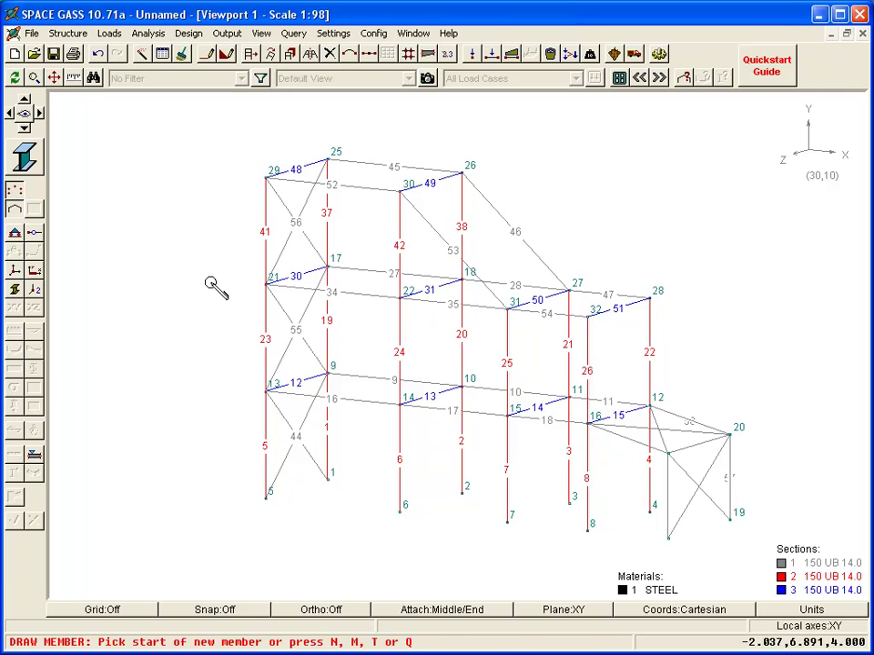
right_click(211, 284)
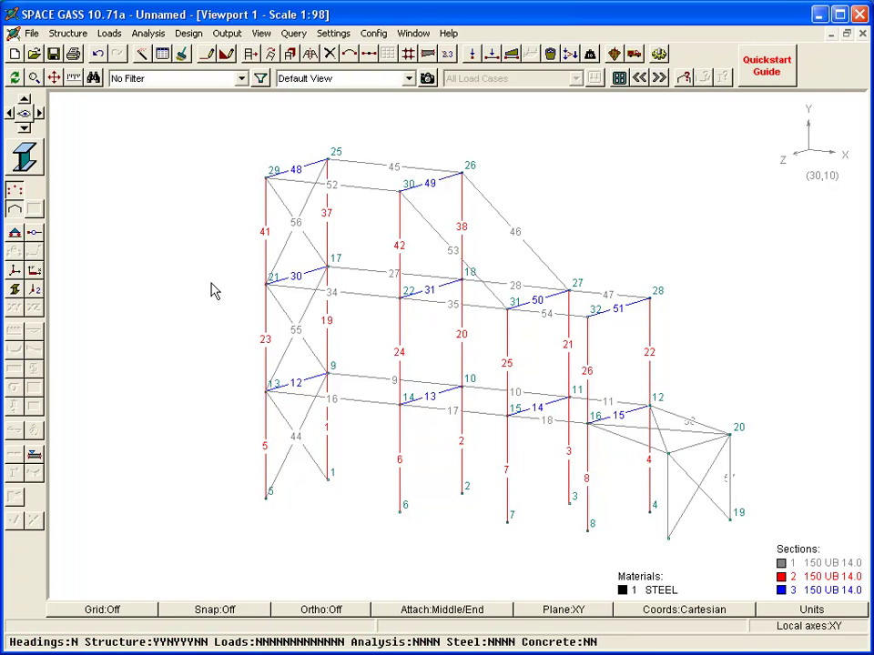
Rotate the view and window-select the members of both left-hand columns
key(Left)
key(Left)
key(Left)
key(Left)
key(Left)
key(Left)
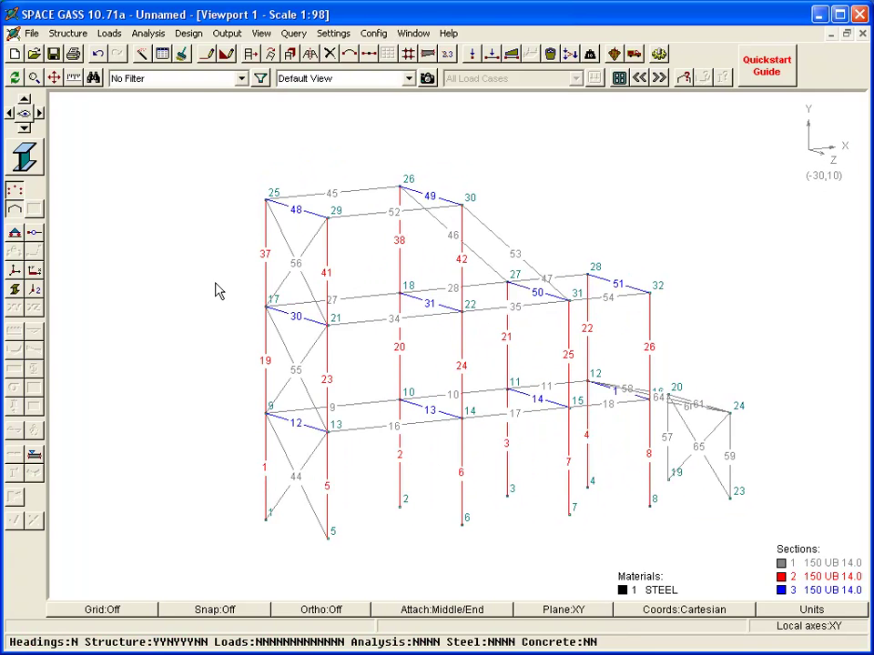
click(242, 555)
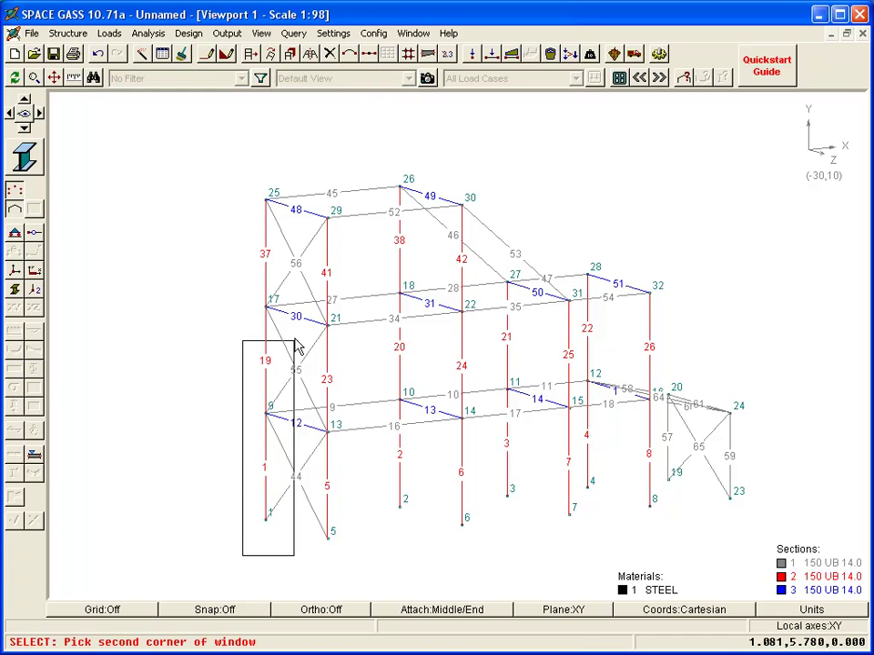
click(294, 179)
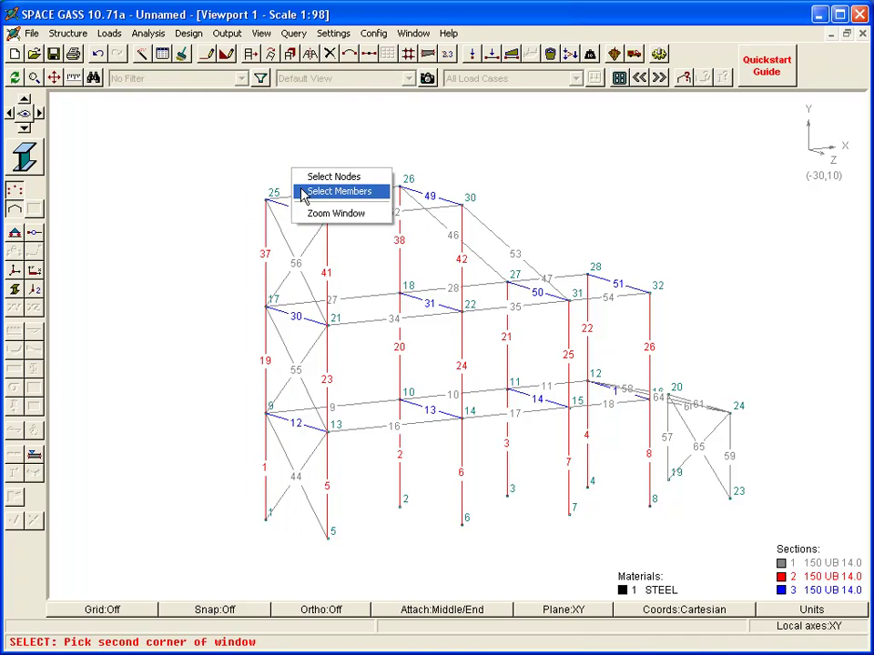
click(304, 190)
click(311, 554)
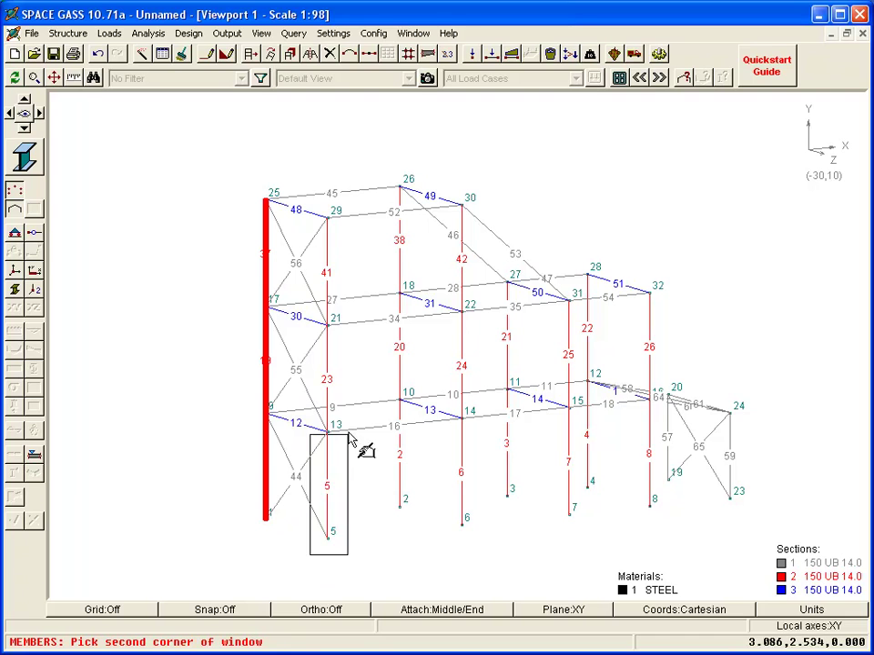
click(335, 200)
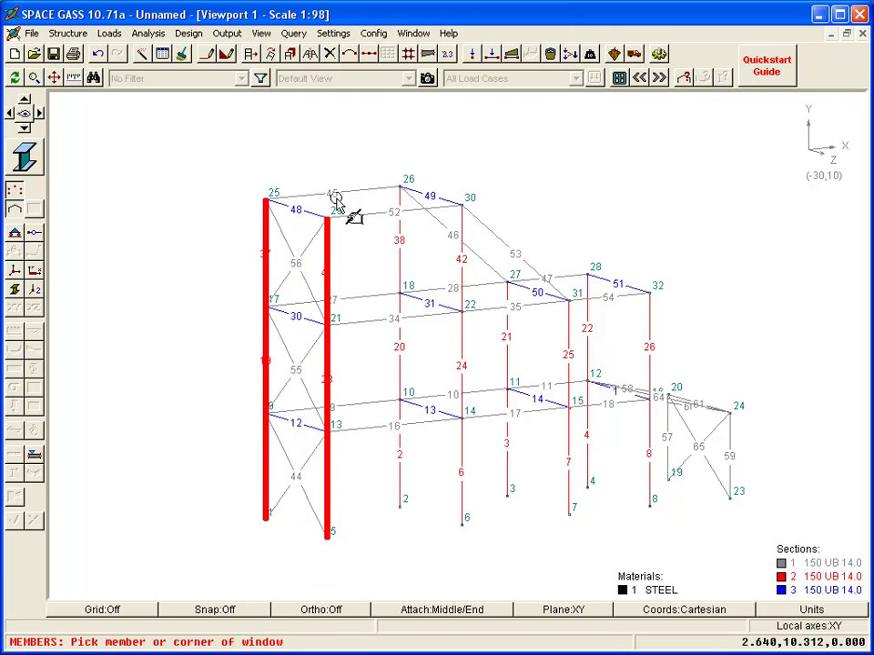
Apply a 2.3 kN/m Start X distributed force to the selected columns as a group
right_click(336, 199)
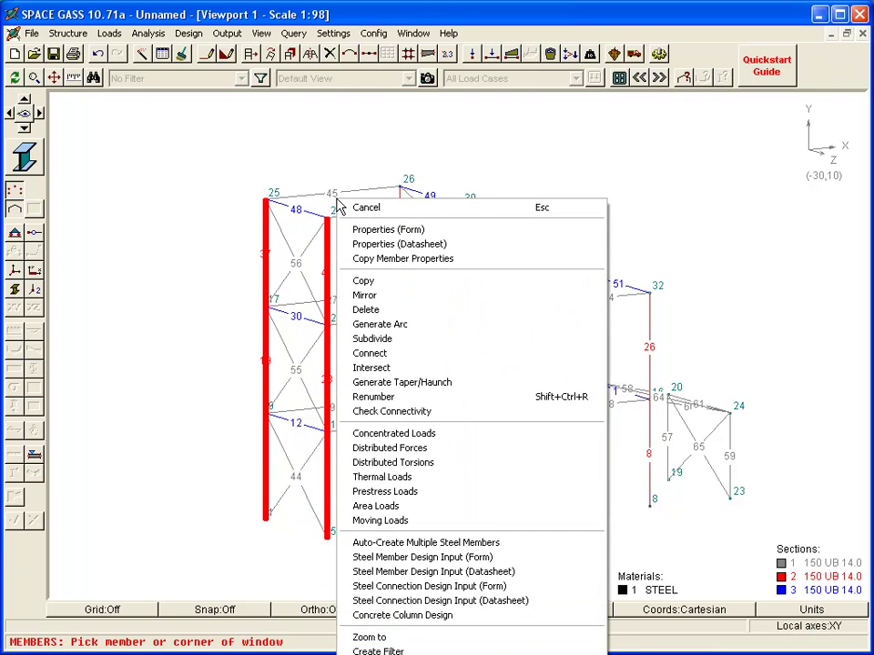
click(390, 450)
click(402, 383)
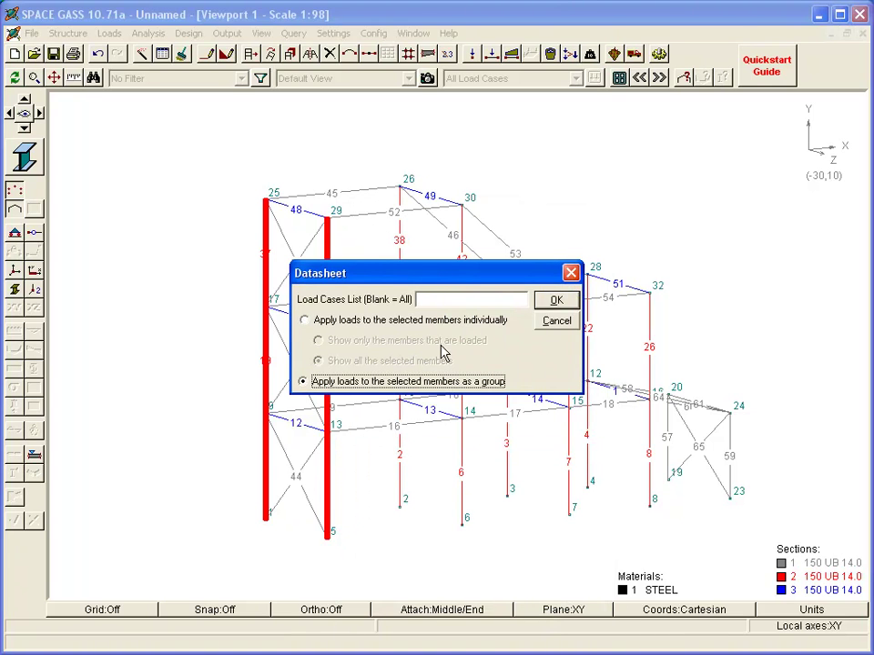
click(555, 301)
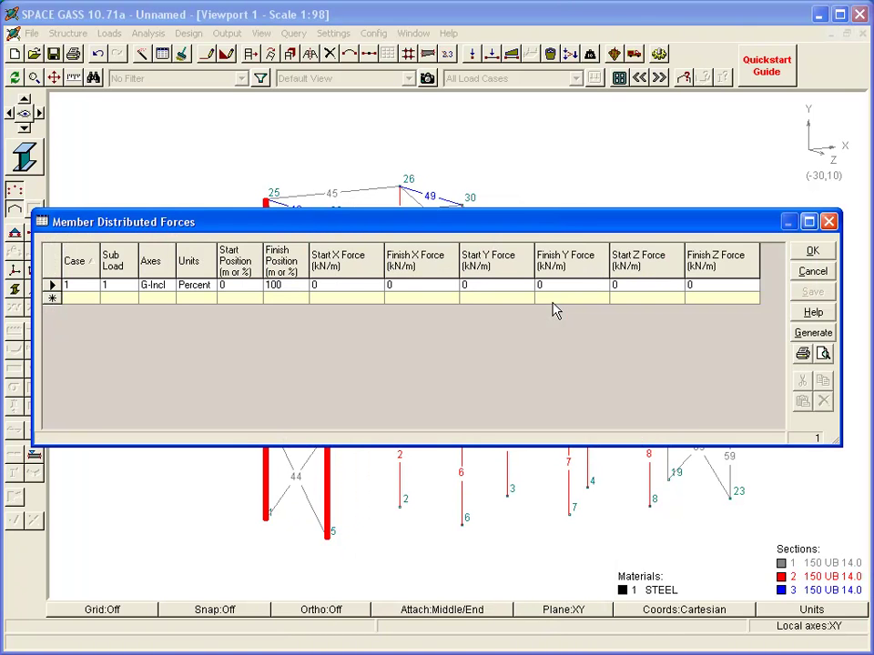
click(345, 287)
text(2.3)
click(812, 257)
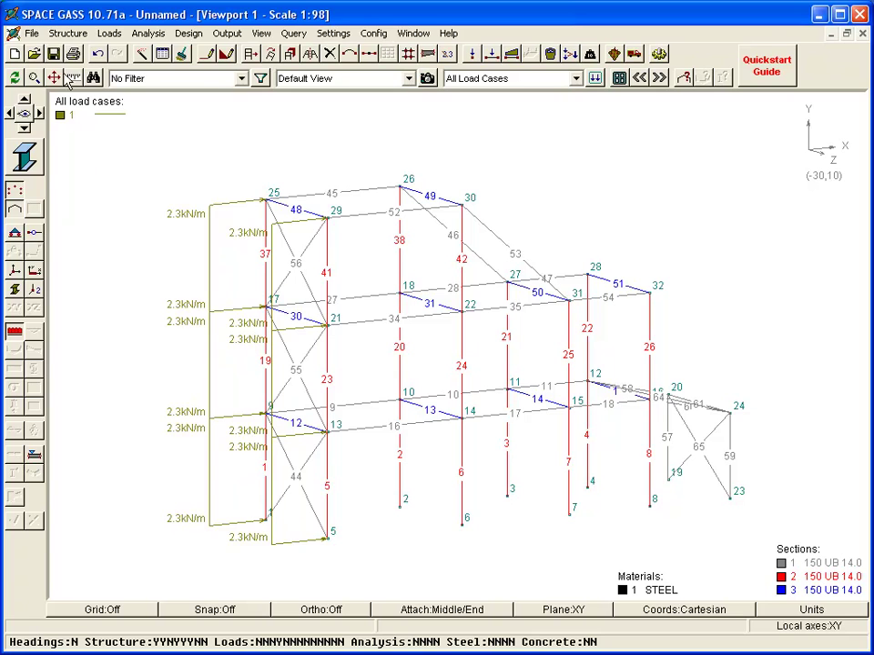
click(31, 33)
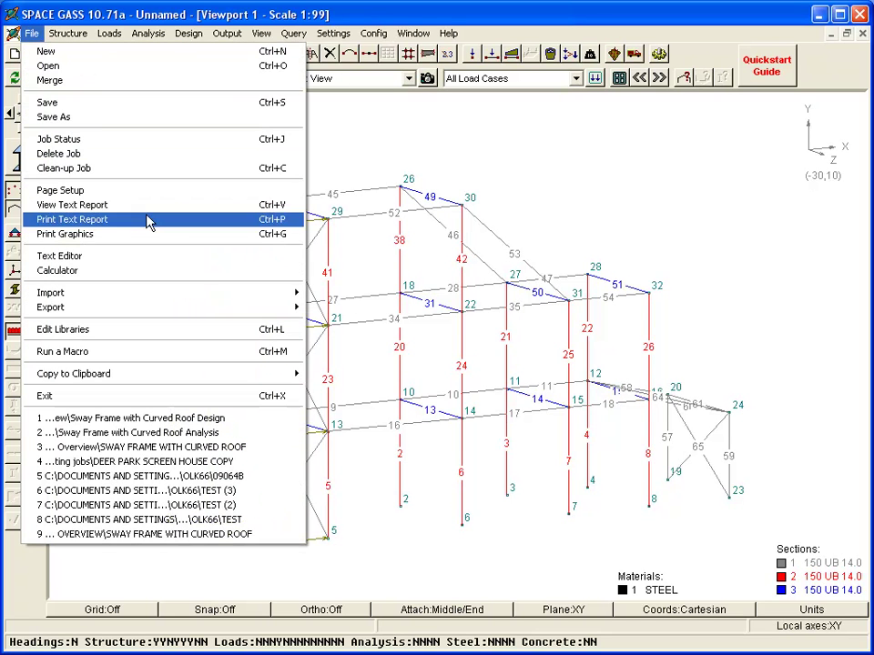
mouse_move(206, 294)
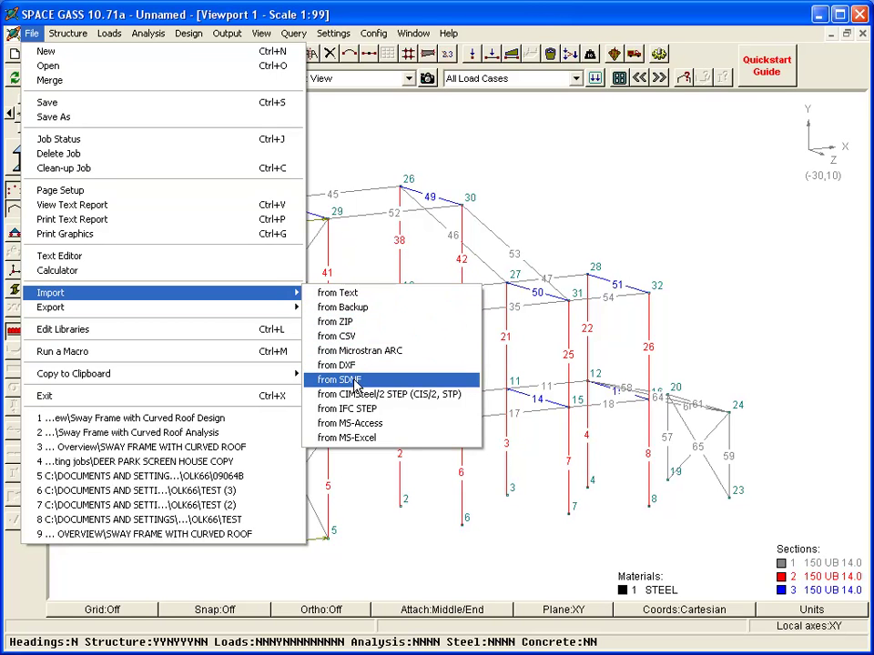
click(358, 439)
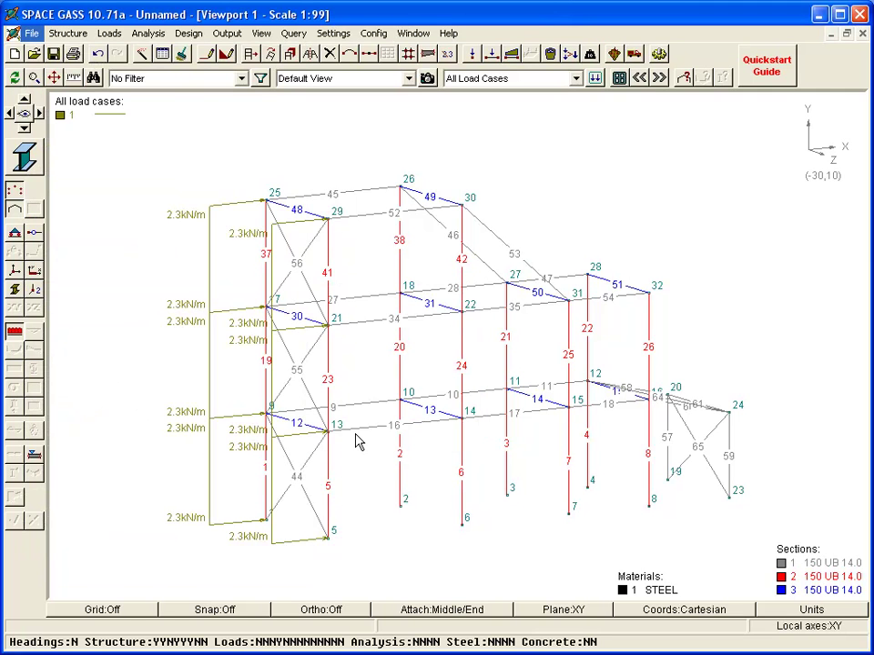